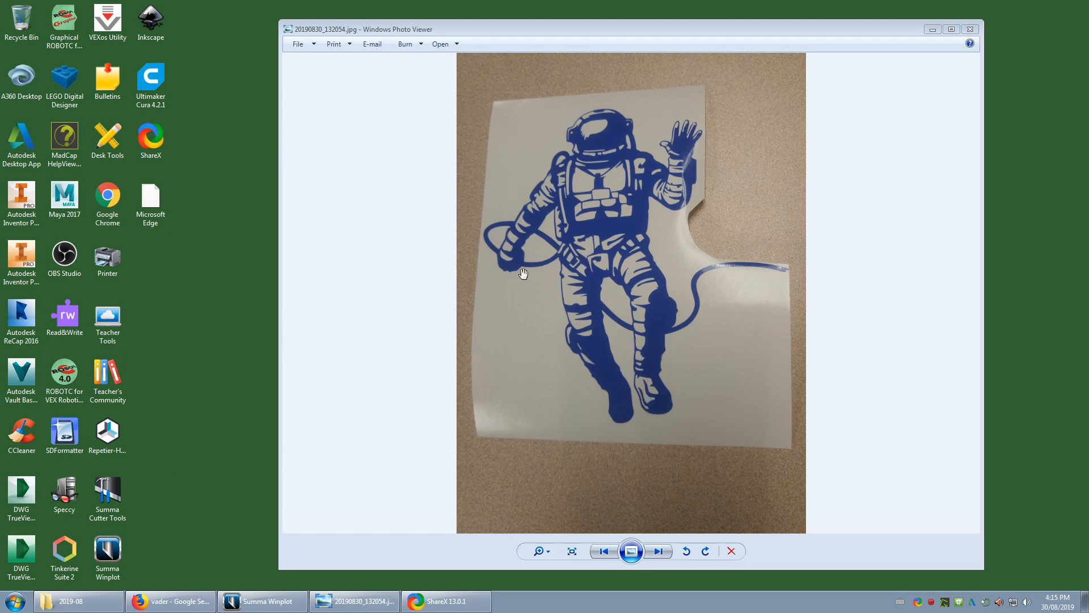
# Step: Switch to the browser's "vader" image search and filter the results to clip art
pyautogui.click(177, 602)
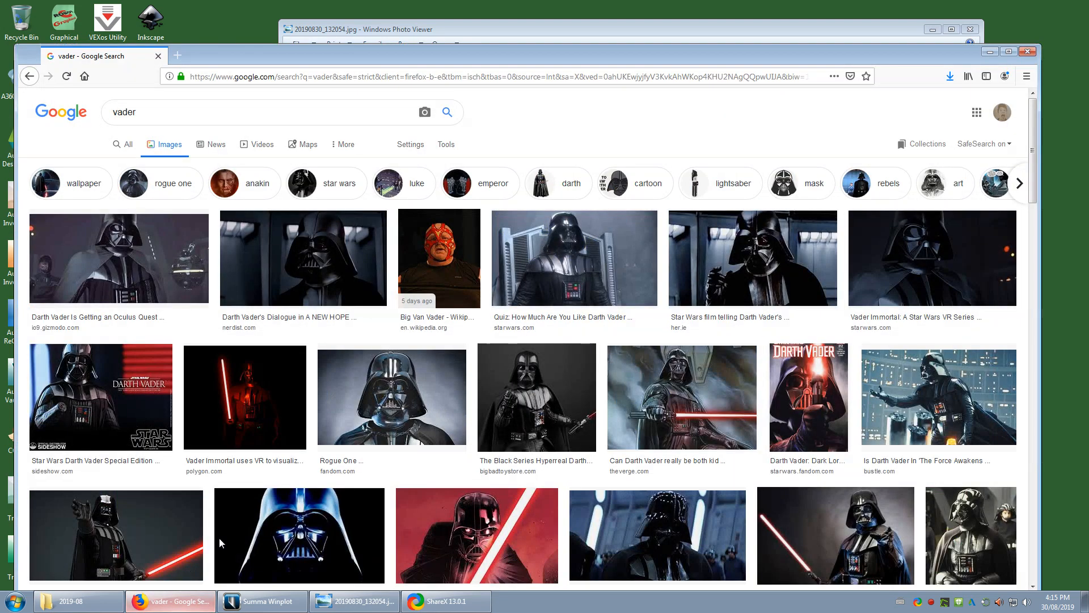
pyautogui.scroll(-7, 562, 293)
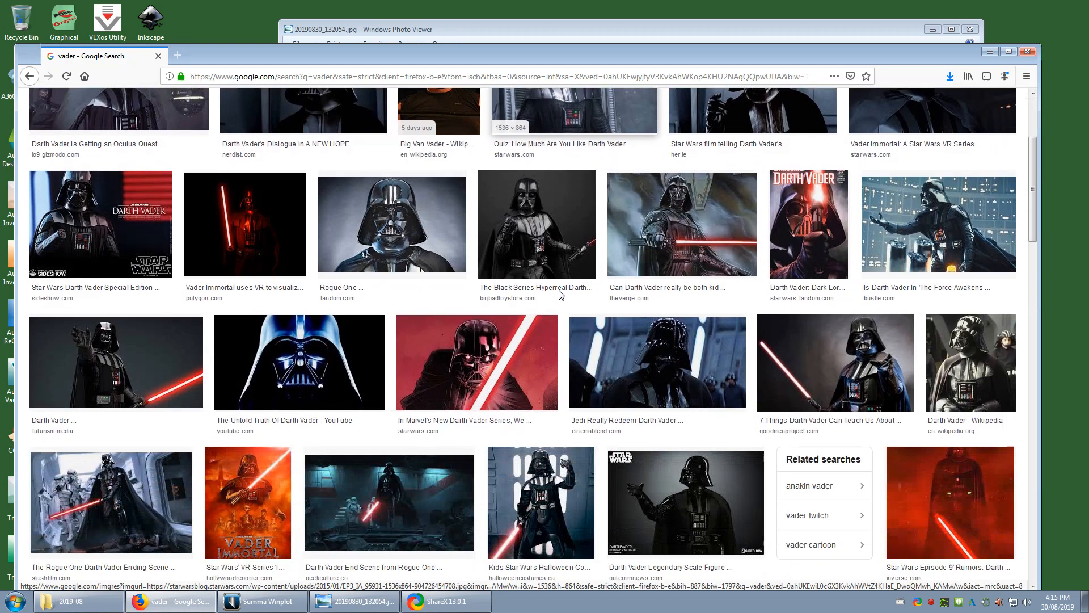
pyautogui.scroll(7, 562, 294)
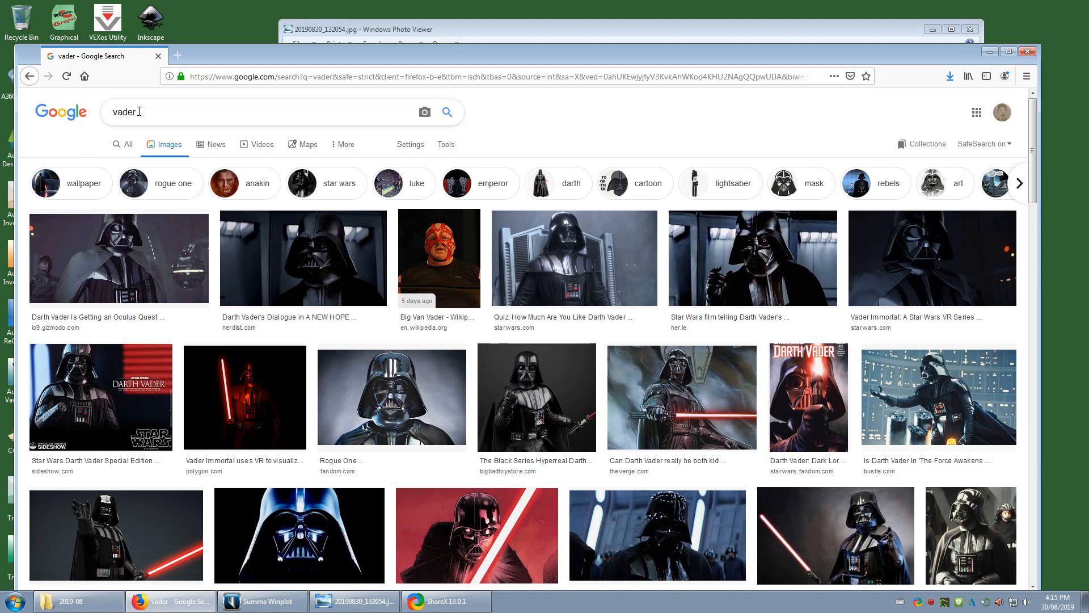
pyautogui.click(447, 147)
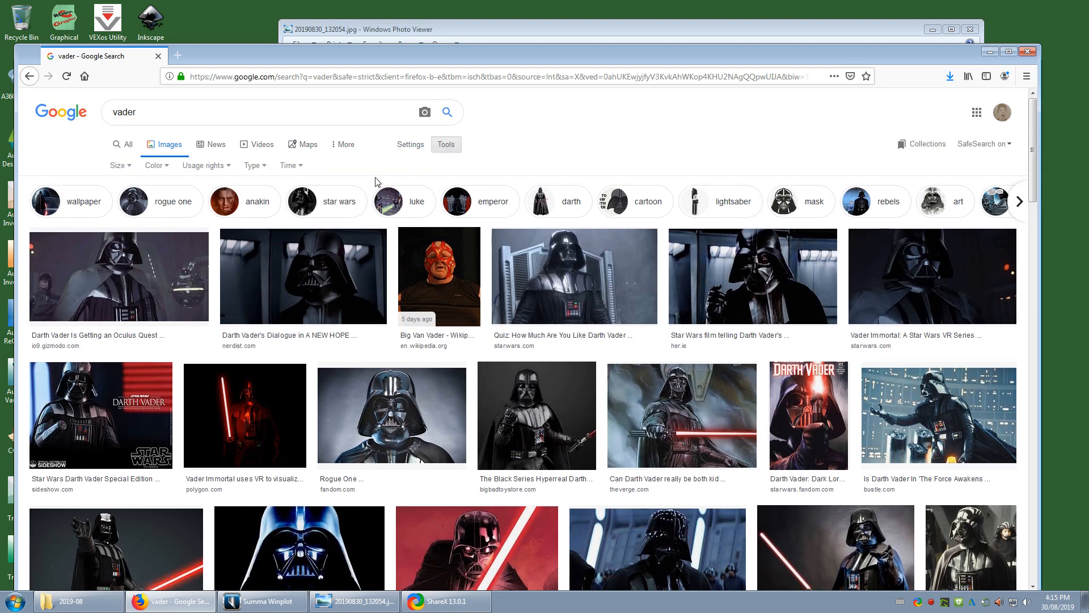
pyautogui.click(262, 167)
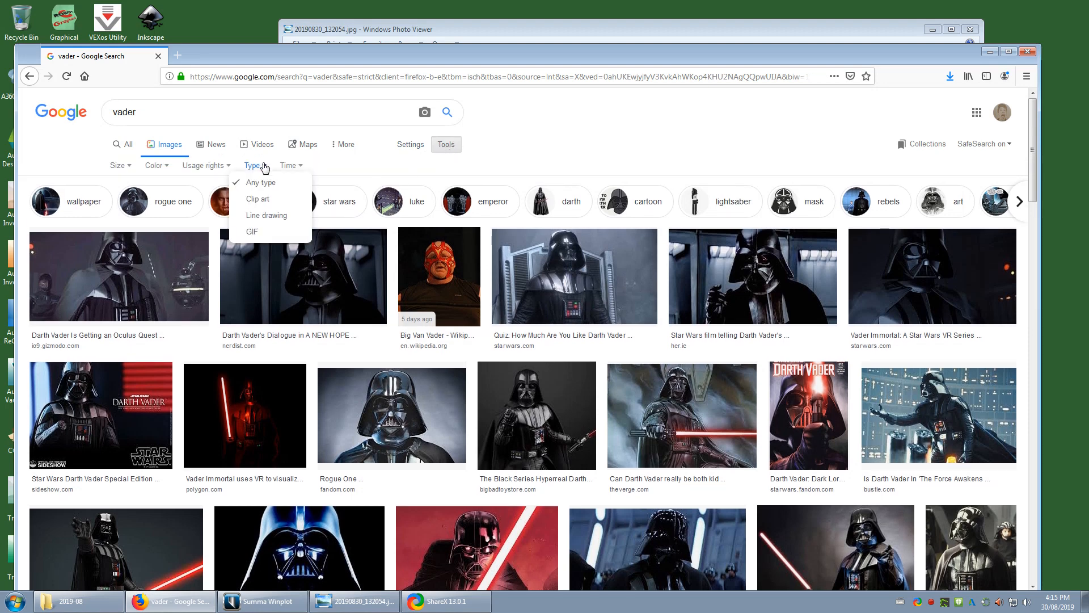
pyautogui.click(254, 201)
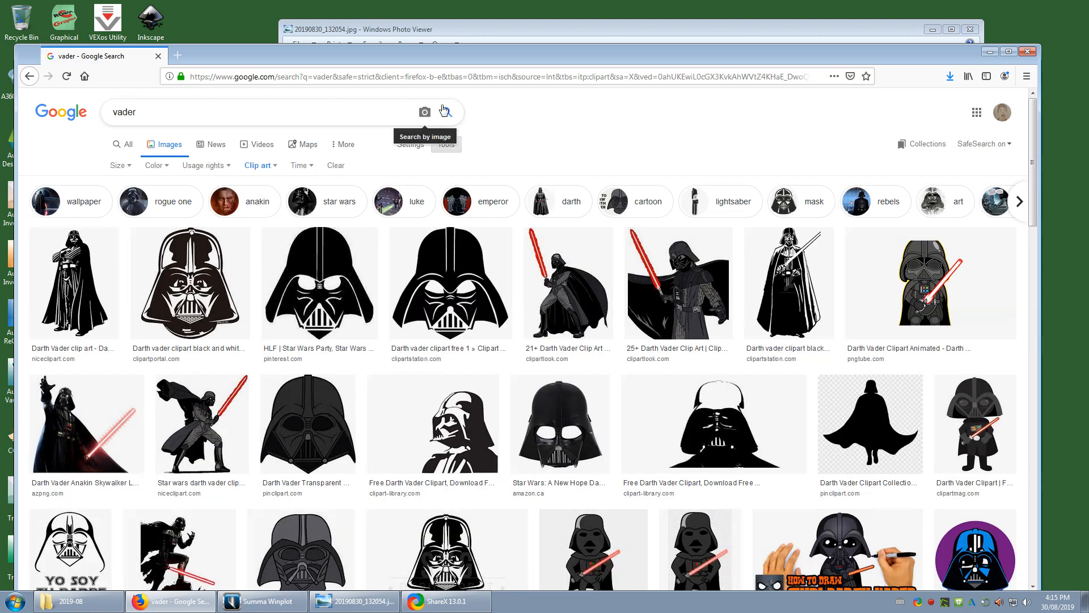
# Step: Open the black-and-white Darth Vader side-view clip art from clipart-library.com and copy the image
pyautogui.scroll(-1, 488, 284)
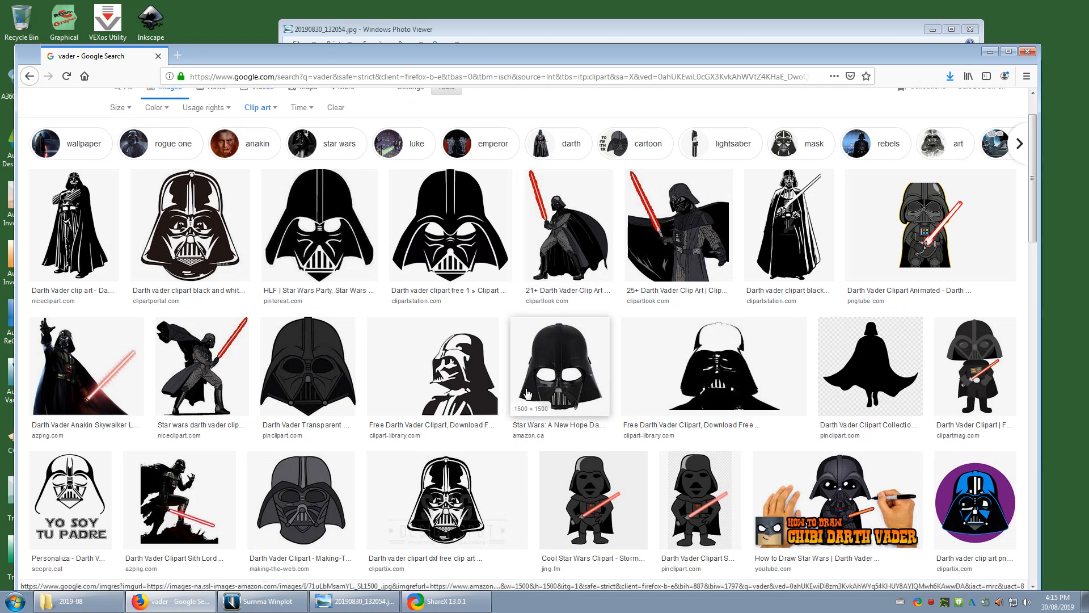
pyautogui.click(431, 368)
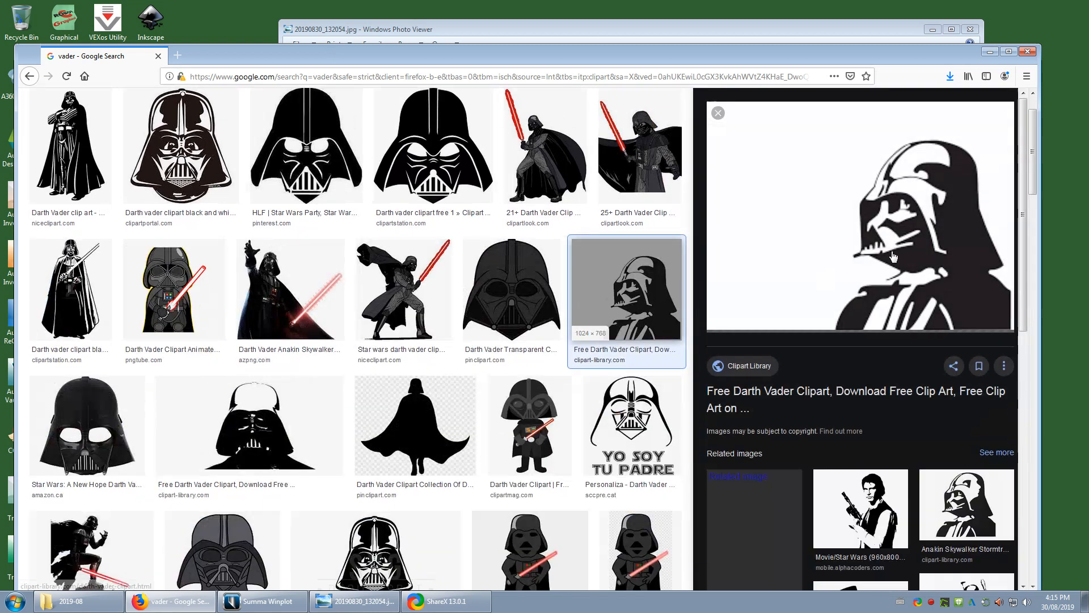
pyautogui.rightClick(849, 193)
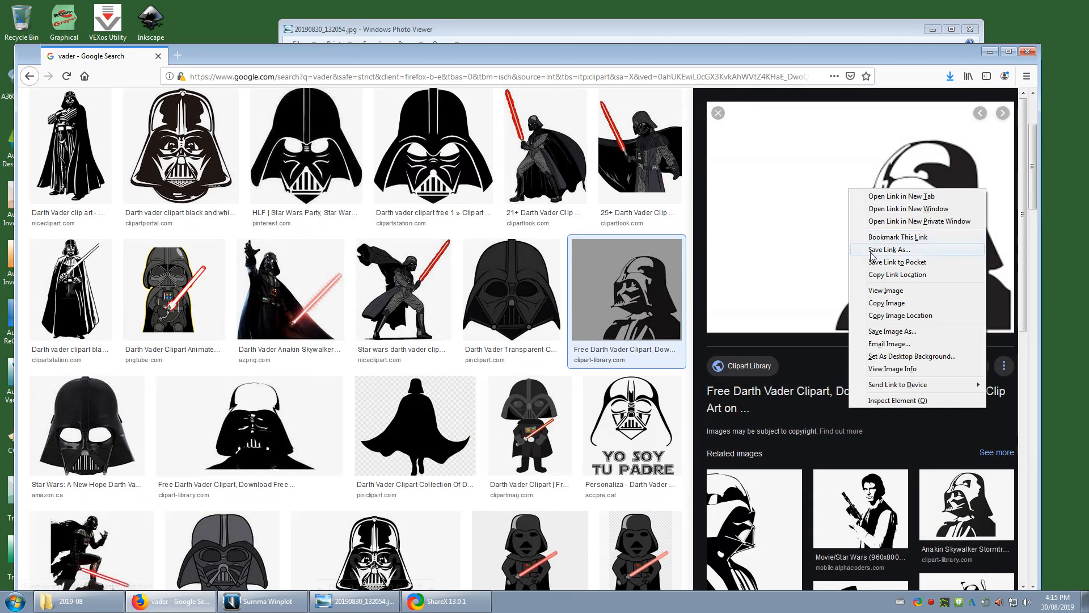
pyautogui.click(887, 303)
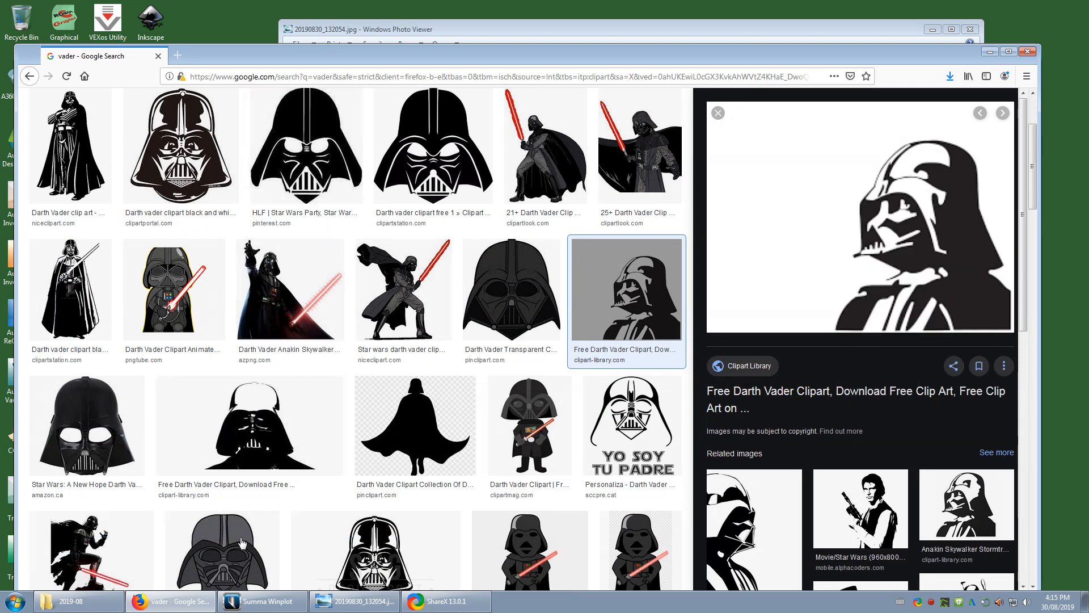
# Step: Launch Inkscape, enlarge its window, paste the copied image and place it in the page's upper-left corner
pyautogui.click(148, 31)
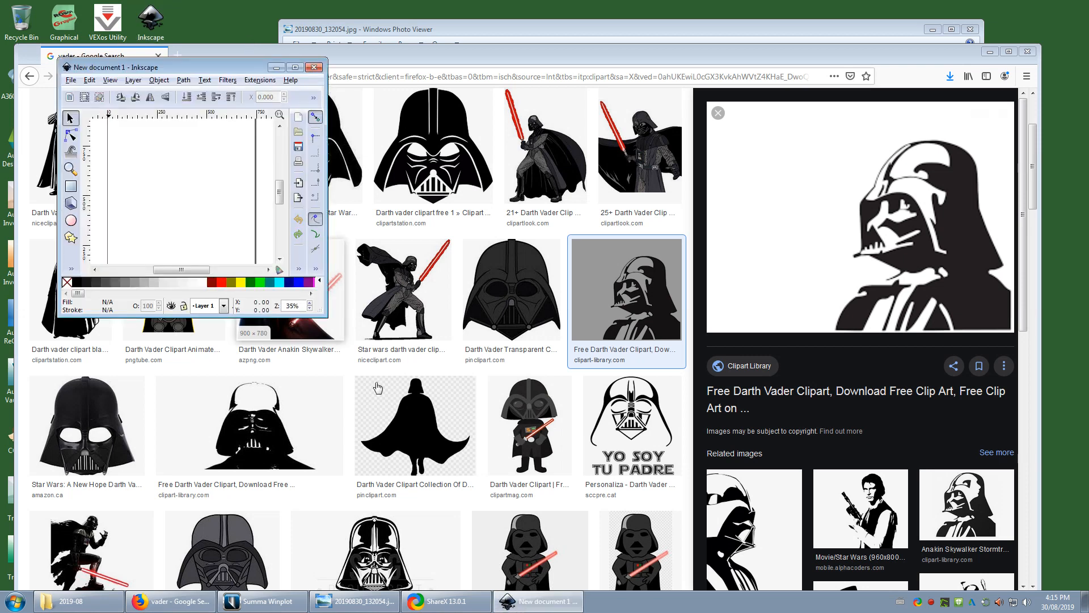
pyautogui.moveTo(326, 316); pyautogui.dragTo(990, 529)
pyautogui.rightClick(487, 233)
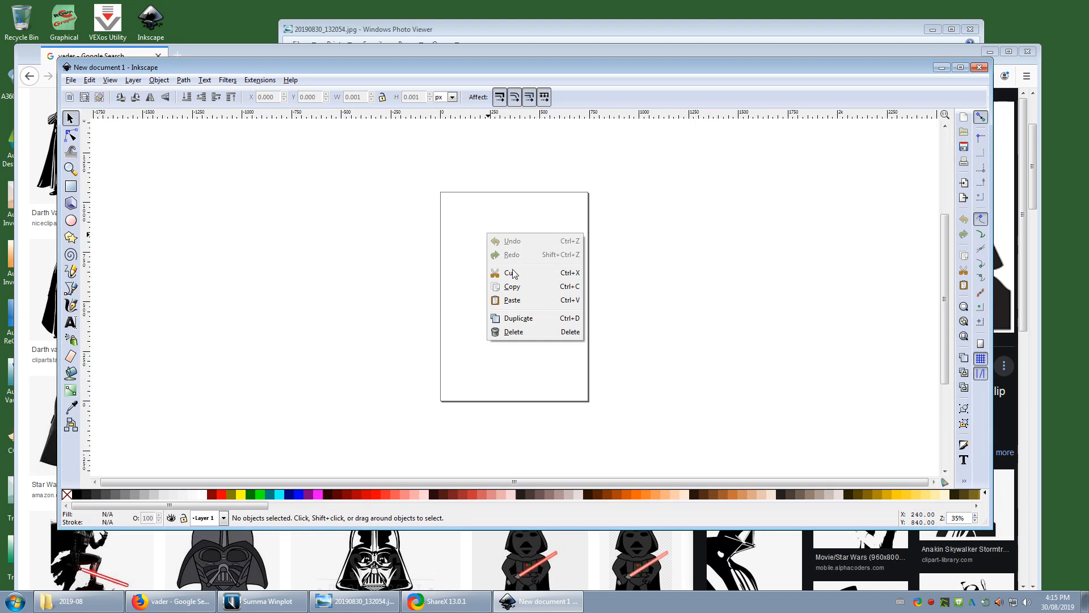
pyautogui.click(512, 300)
pyautogui.moveTo(513, 292); pyautogui.dragTo(461, 201)
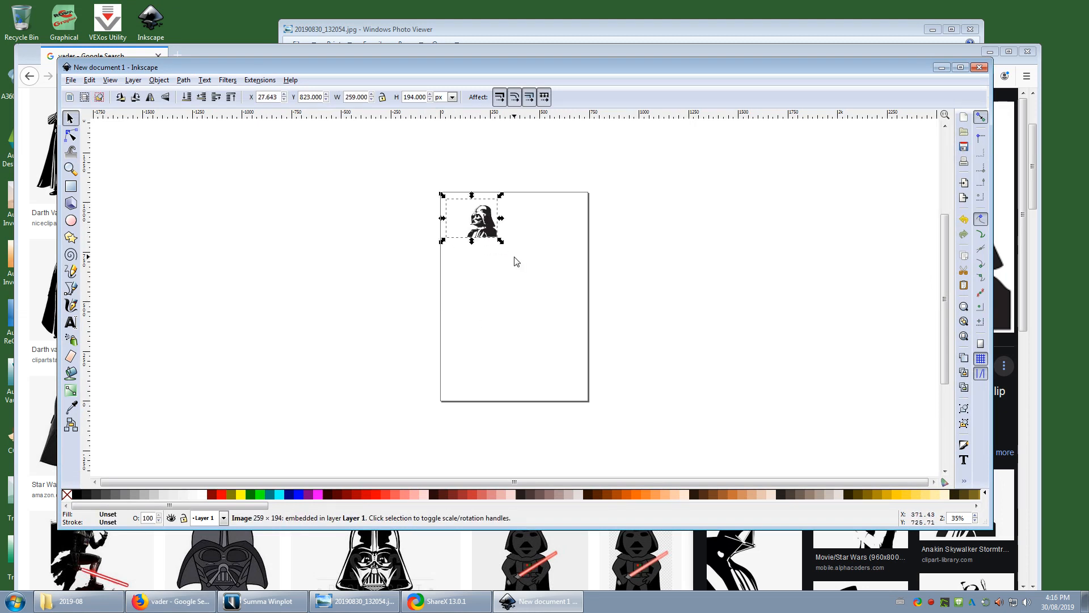
# Step: Trace the pasted Darth Vader bitmap into a path using a brightness cutoff with threshold 0.450
pyautogui.scroll(5, 481, 234)
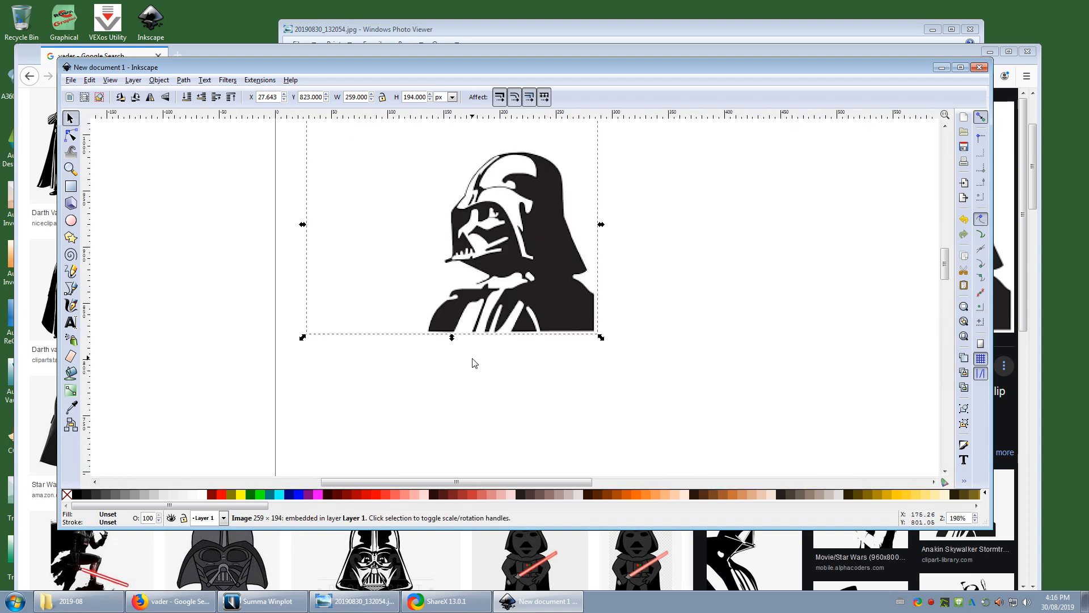
pyautogui.scroll(3, 474, 363)
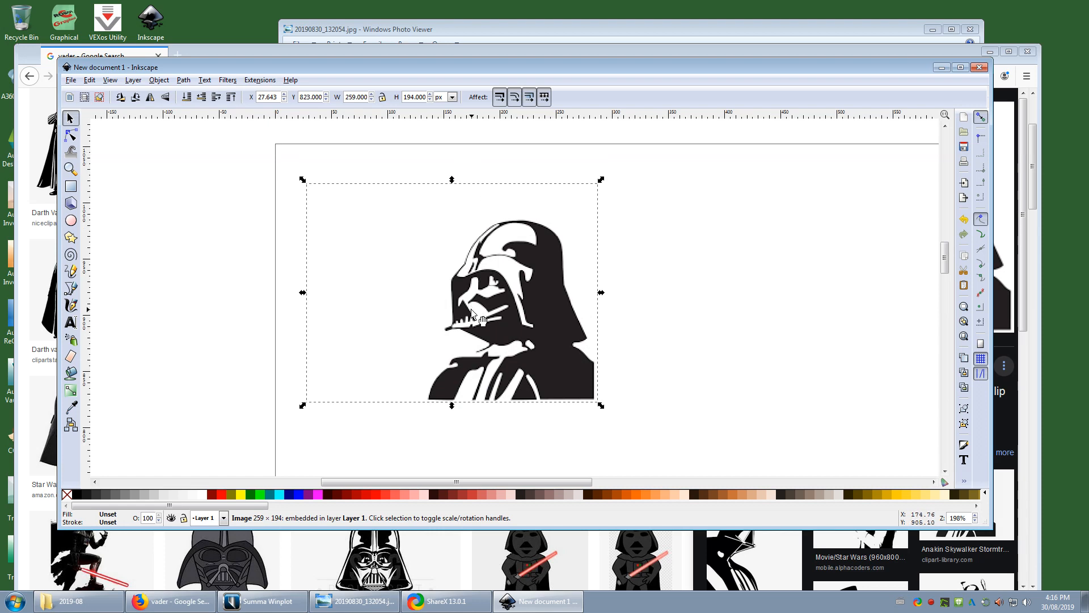
pyautogui.keyDown('ctrl'); pyautogui.scroll(6, 472, 312); pyautogui.keyUp('ctrl')
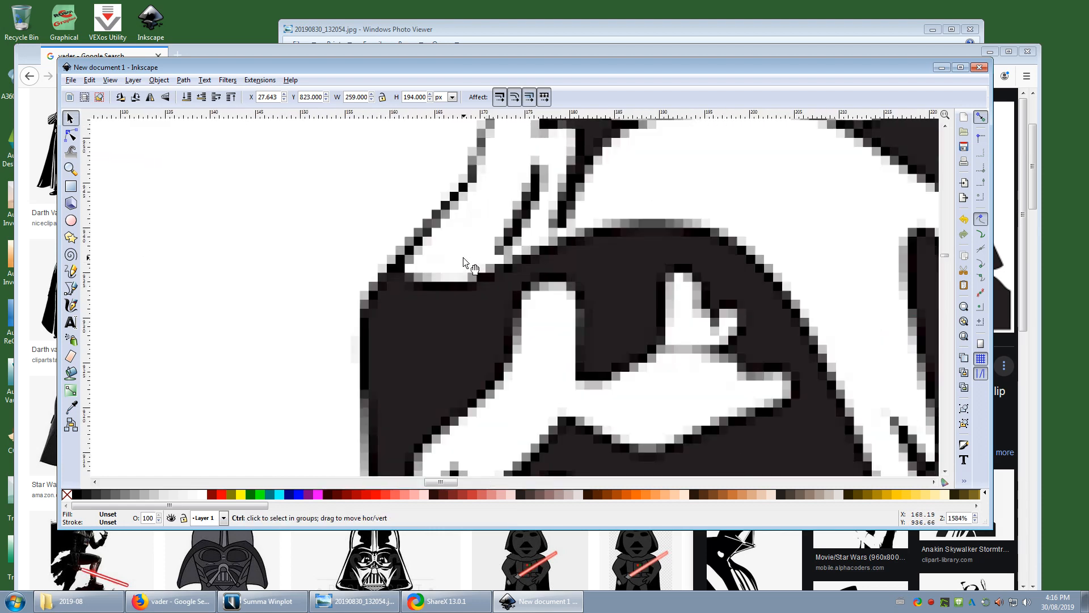
pyautogui.keyDown('ctrl'); pyautogui.scroll(-5, 464, 262); pyautogui.keyUp('ctrl')
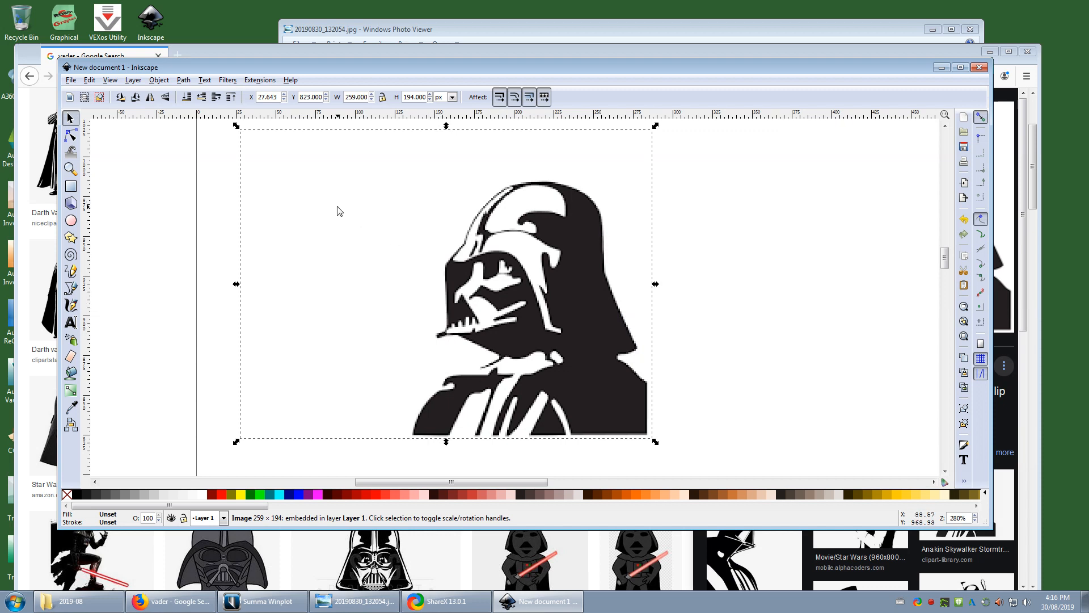
pyautogui.click(183, 80)
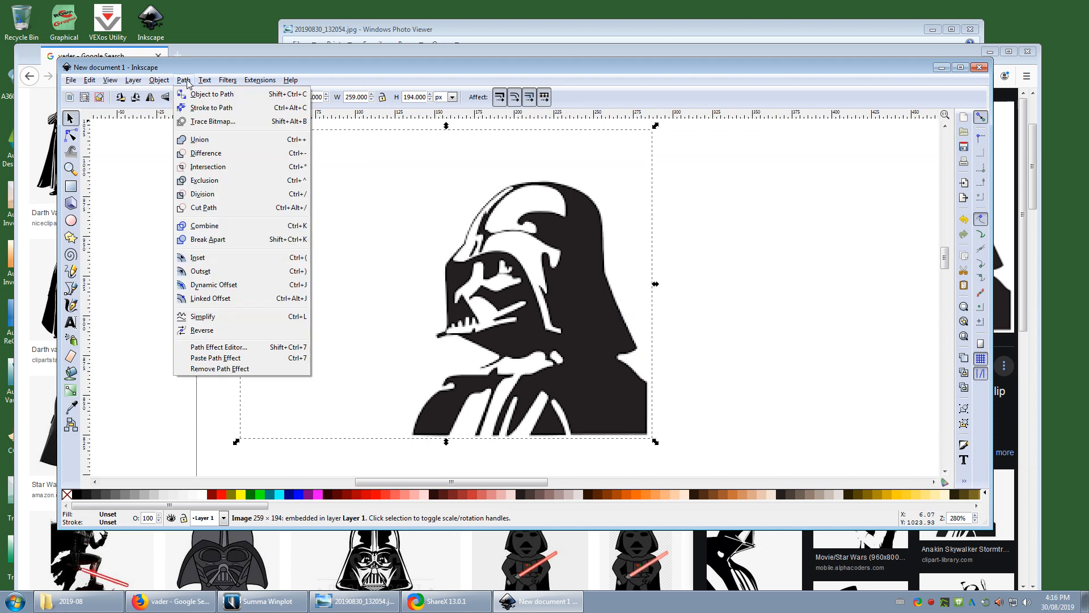
pyautogui.click(200, 122)
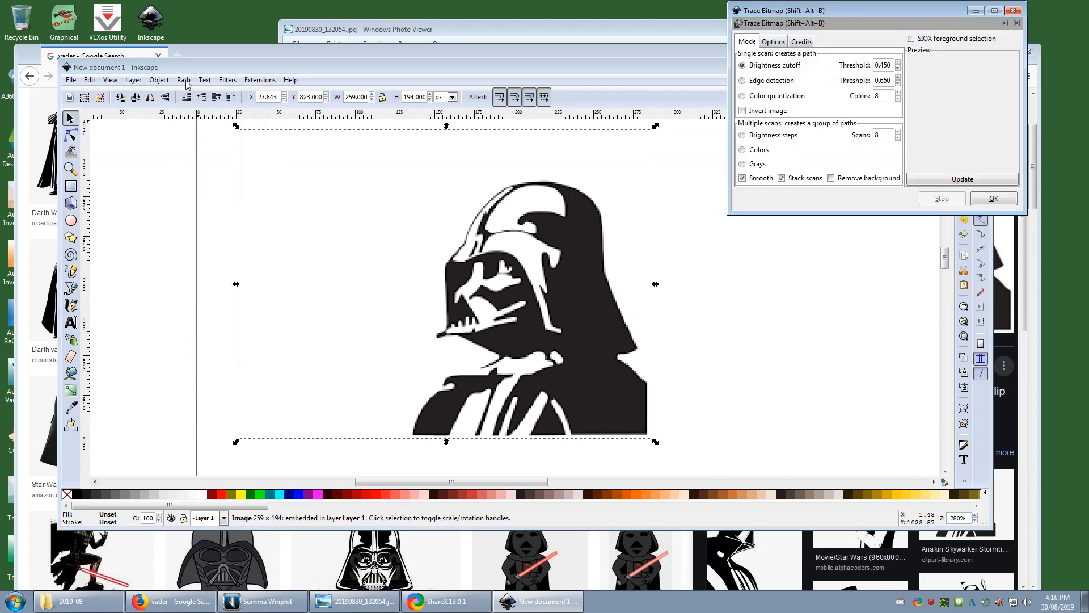
pyautogui.moveTo(837, 11); pyautogui.dragTo(813, 73)
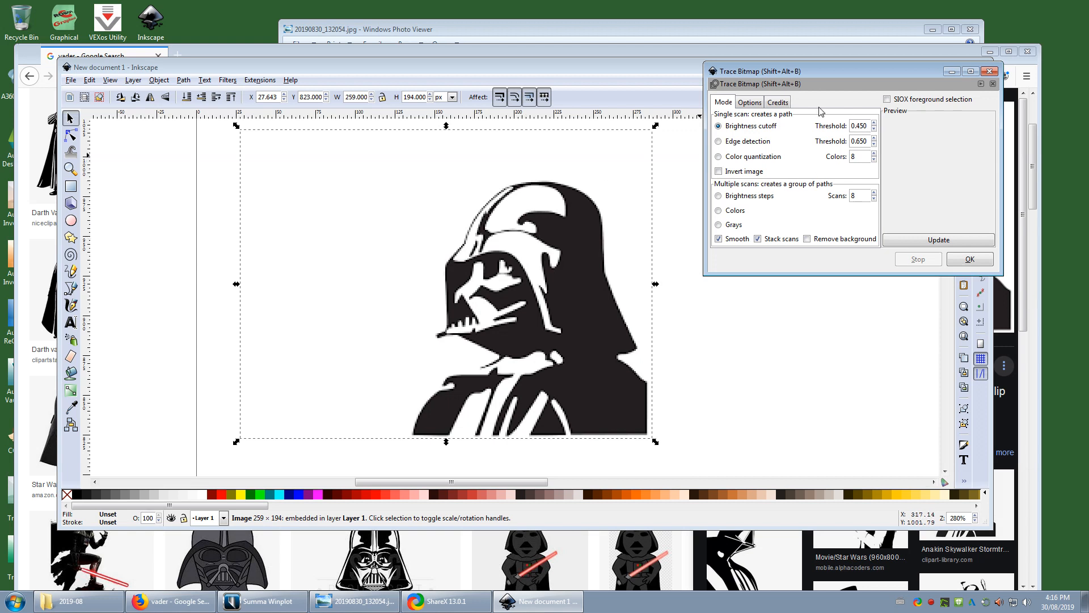
pyautogui.click(974, 260)
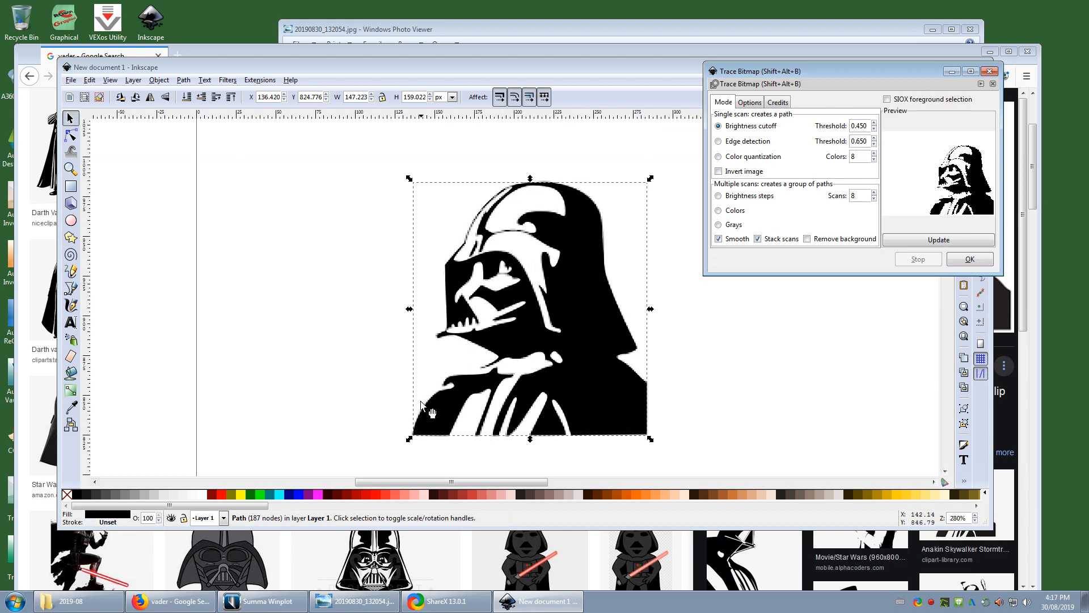
# Step: Move the traced path to the right of the original image and examine its edges and nodes up close
pyautogui.moveTo(588, 316)
pyautogui.mouseDown()
pyautogui.moveTo(580, 335)
pyautogui.moveTo(699, 355)
pyautogui.moveTo(815, 370)
pyautogui.moveTo(840, 349)
pyautogui.mouseUp()
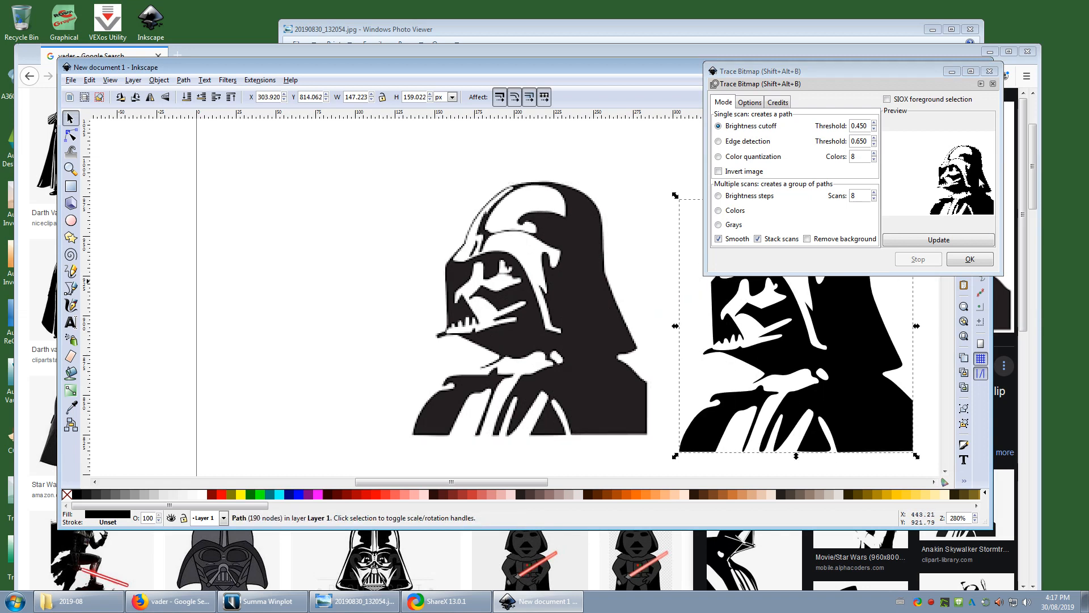
pyautogui.moveTo(919, 72); pyautogui.dragTo(946, 28)
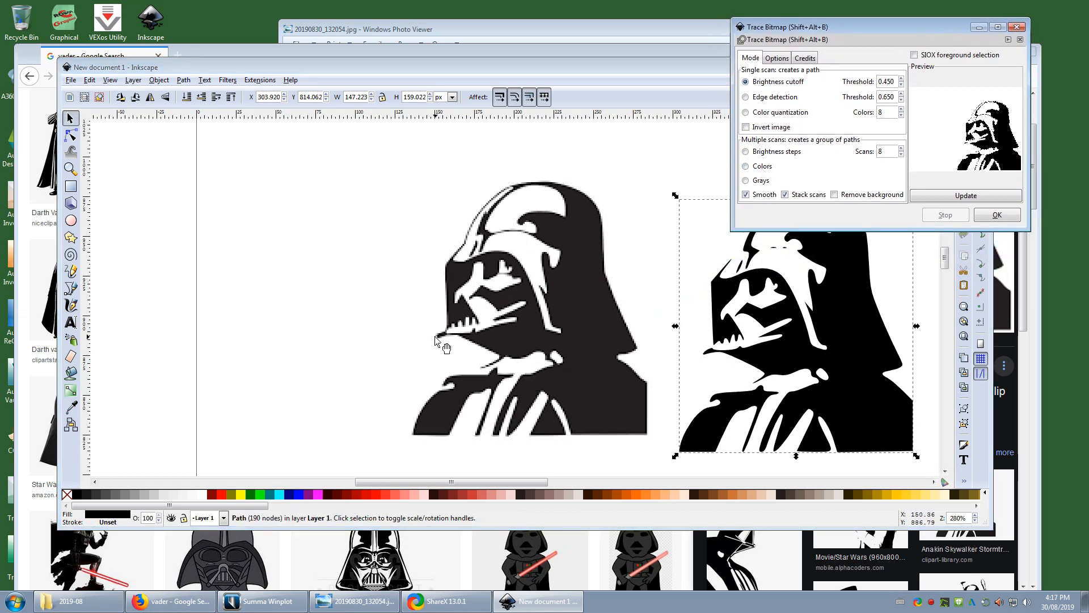
pyautogui.scroll(-4, 267, 304)
pyautogui.keyDown('ctrl'); pyautogui.scroll(7, 730, 342); pyautogui.keyUp('ctrl')
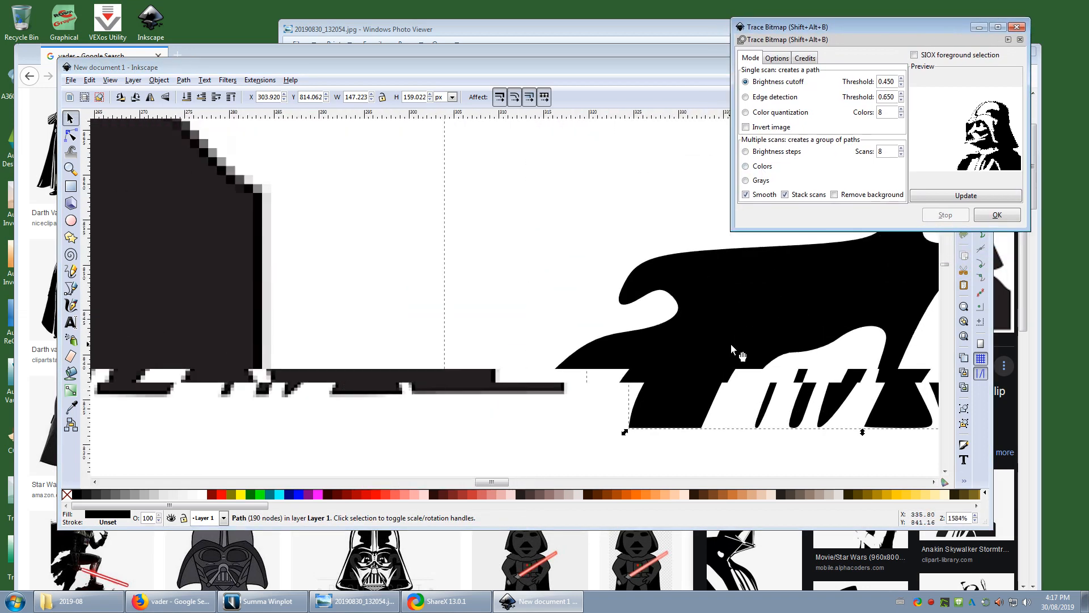
pyautogui.keyDown('ctrl'); pyautogui.scroll(3, 633, 315); pyautogui.keyUp('ctrl')
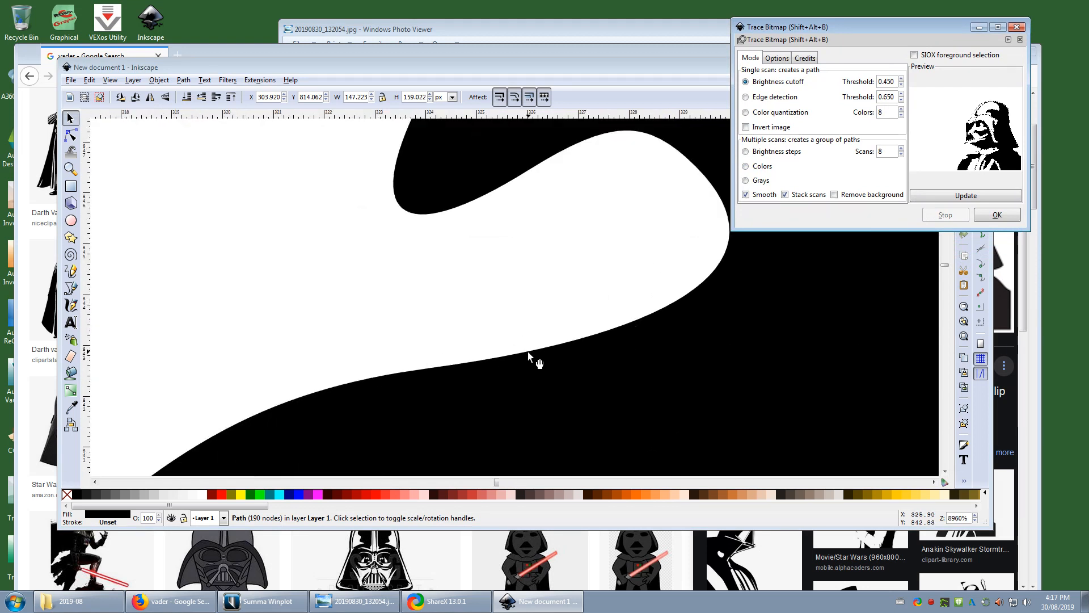
pyautogui.doubleClick(457, 166)
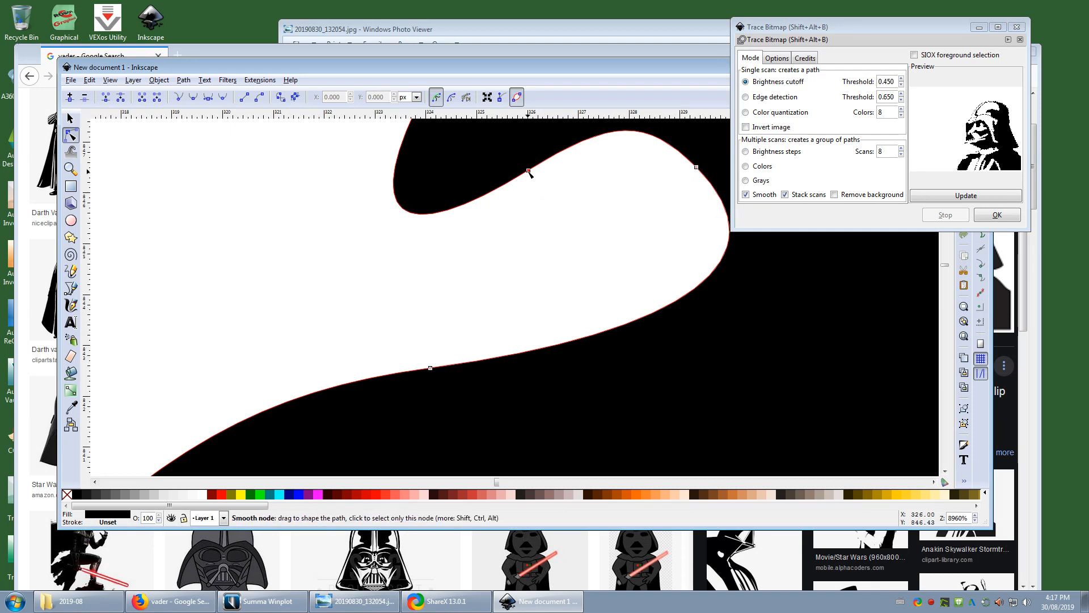
pyautogui.scroll(-7, 529, 172)
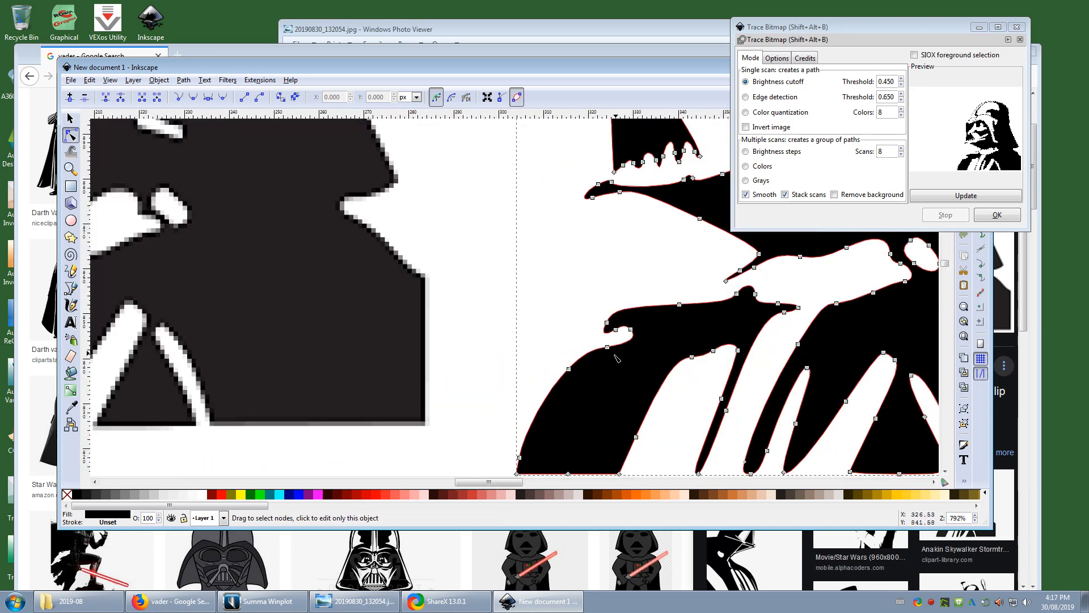
pyautogui.scroll(-3, 616, 357)
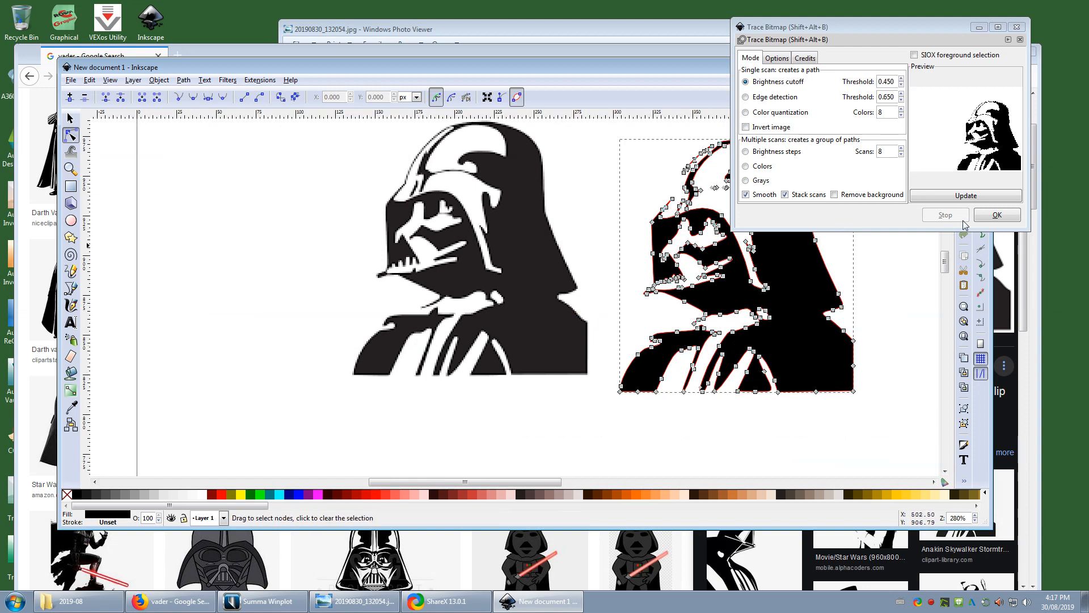
# Step: Close the Trace Bitmap dialog and delete the traced path beside the original image
pyautogui.click(997, 215)
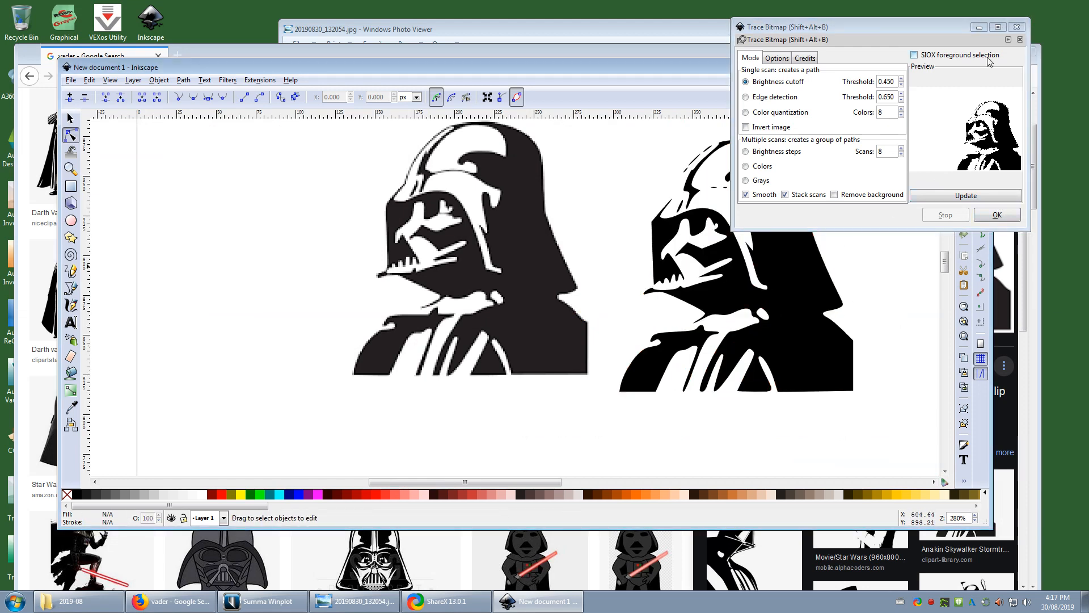
pyautogui.click(1016, 27)
pyautogui.scroll(1, 874, 335)
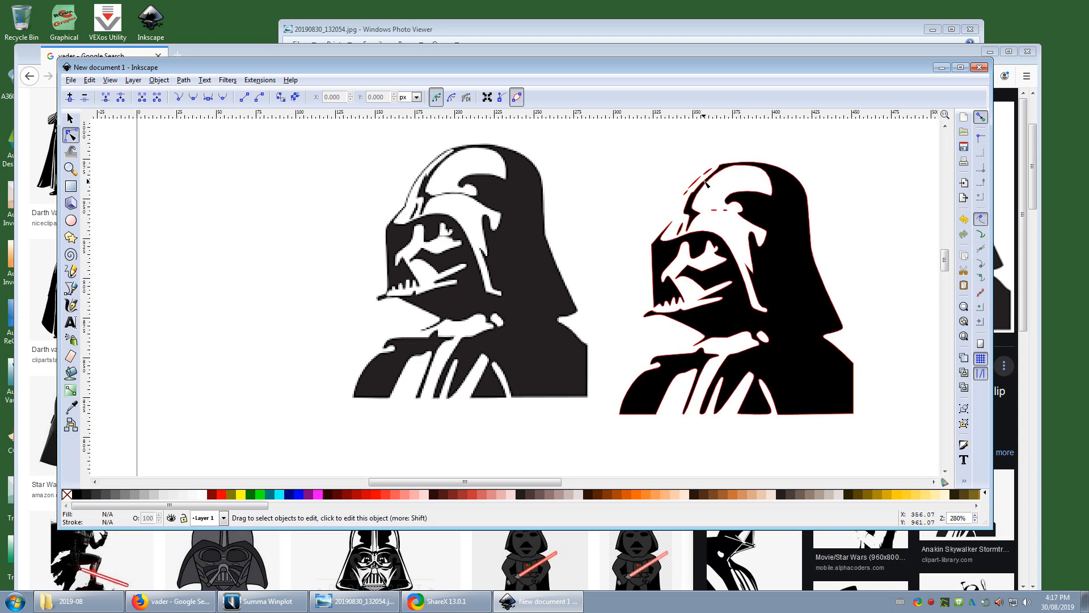
pyautogui.click(778, 297)
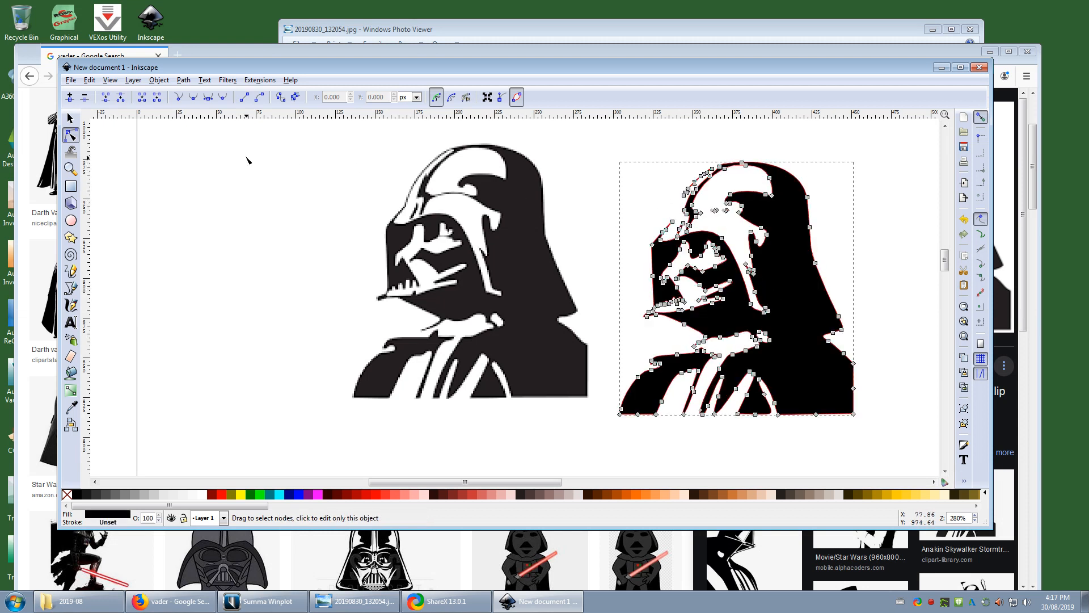
pyautogui.click(71, 119)
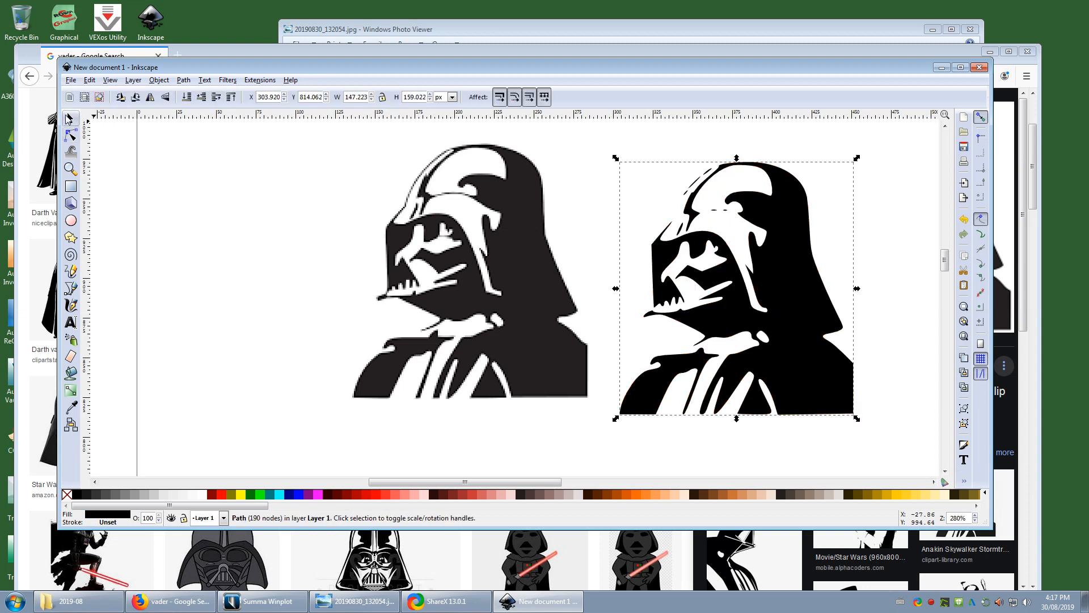
pyautogui.click(792, 287)
pyautogui.press('Delete')
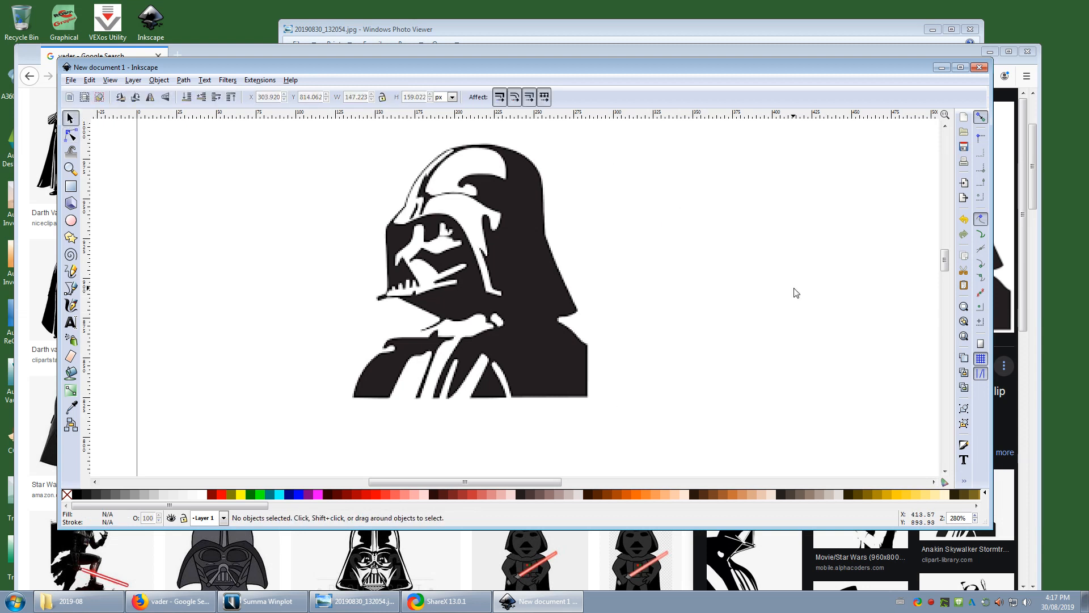
# Step: Trace the original Darth Vader bitmap into a path using a brightness cutoff with threshold 0.800
pyautogui.click(521, 281)
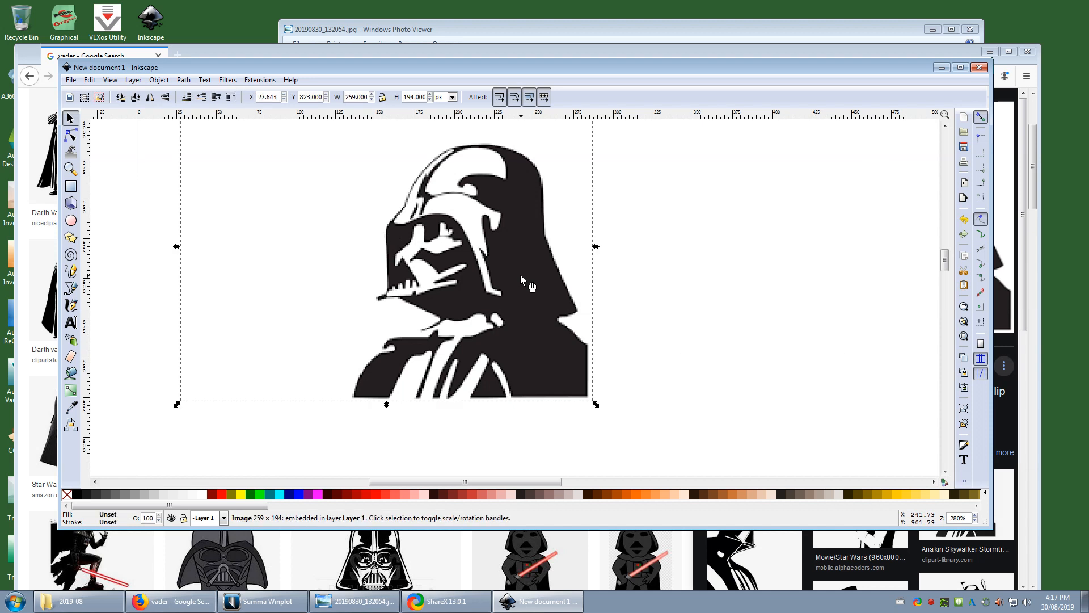
pyautogui.click(183, 80)
pyautogui.click(222, 123)
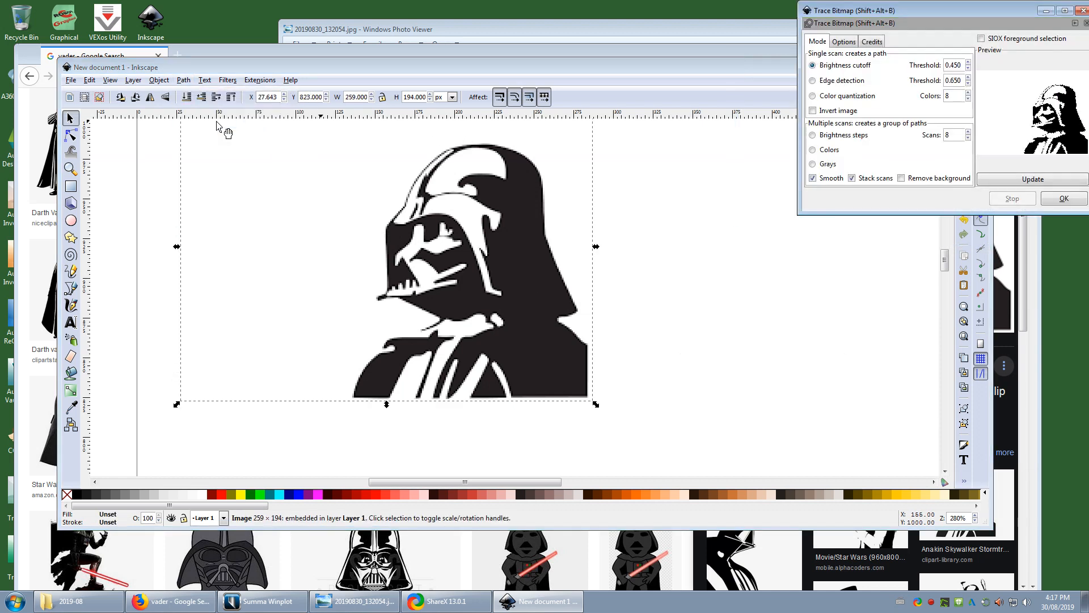
pyautogui.click(963, 67)
pyautogui.press('BackSpace')
pyautogui.press('BackSpace')
pyautogui.click(1063, 198)
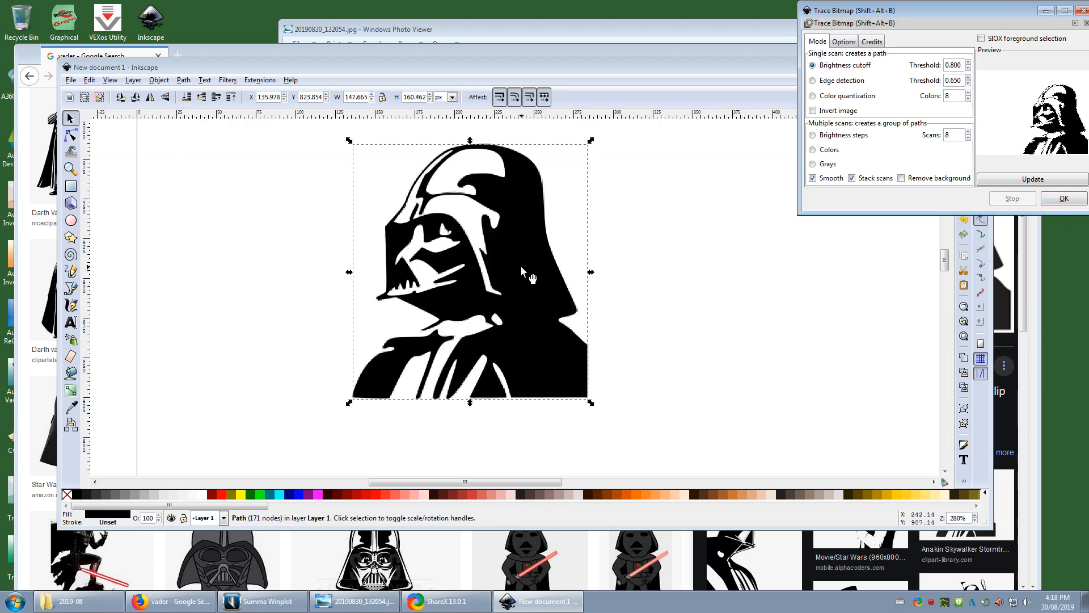
# Step: Move the new traced path to the right of the original image and delete the original bitmap
pyautogui.moveTo(519, 266); pyautogui.dragTo(768, 302)
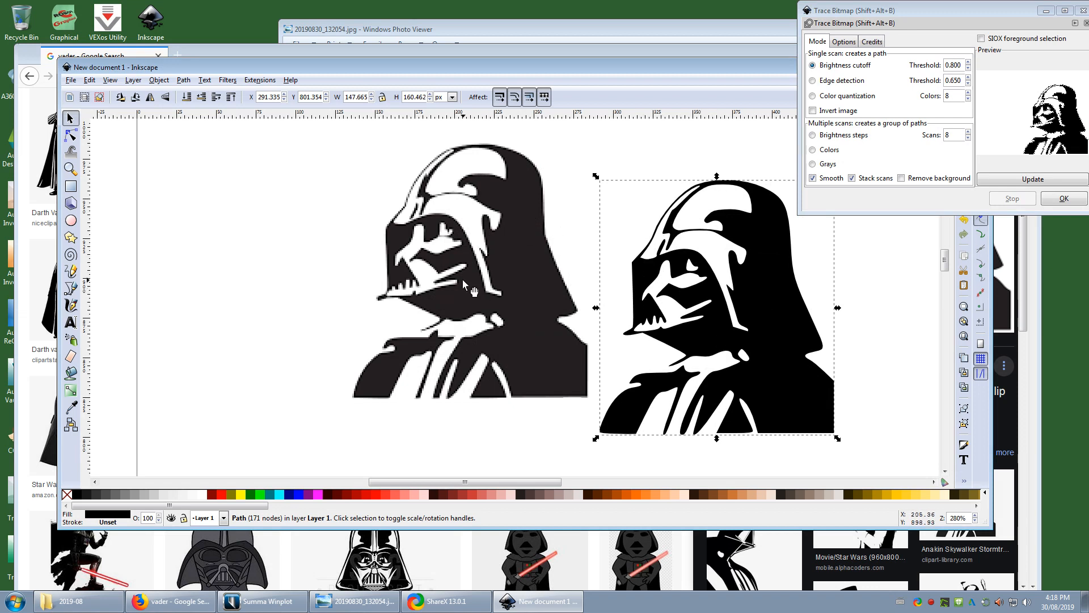
pyautogui.click(1083, 11)
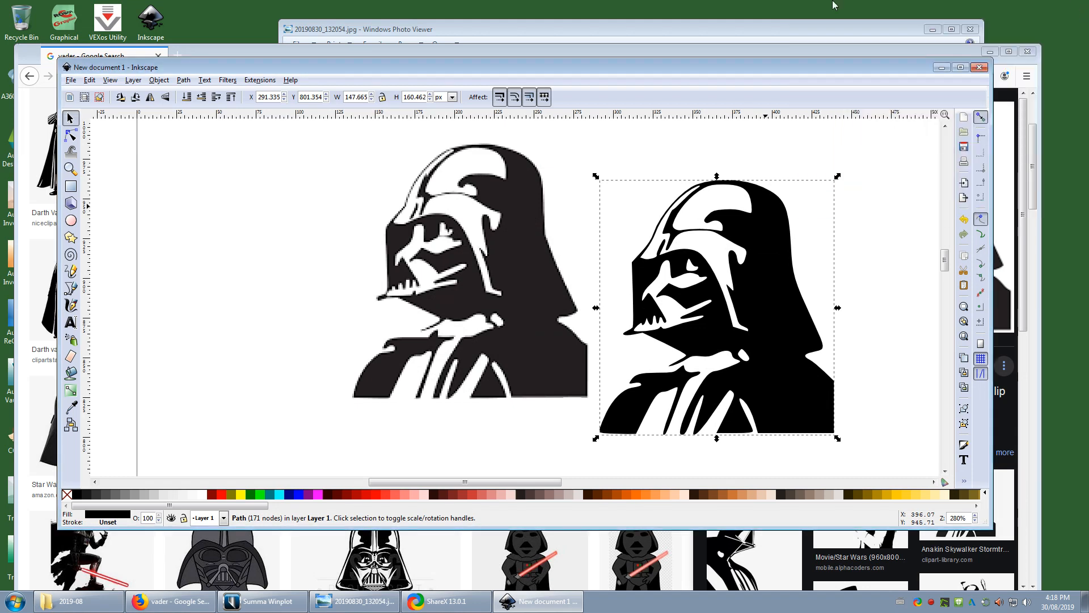
pyautogui.click(497, 276)
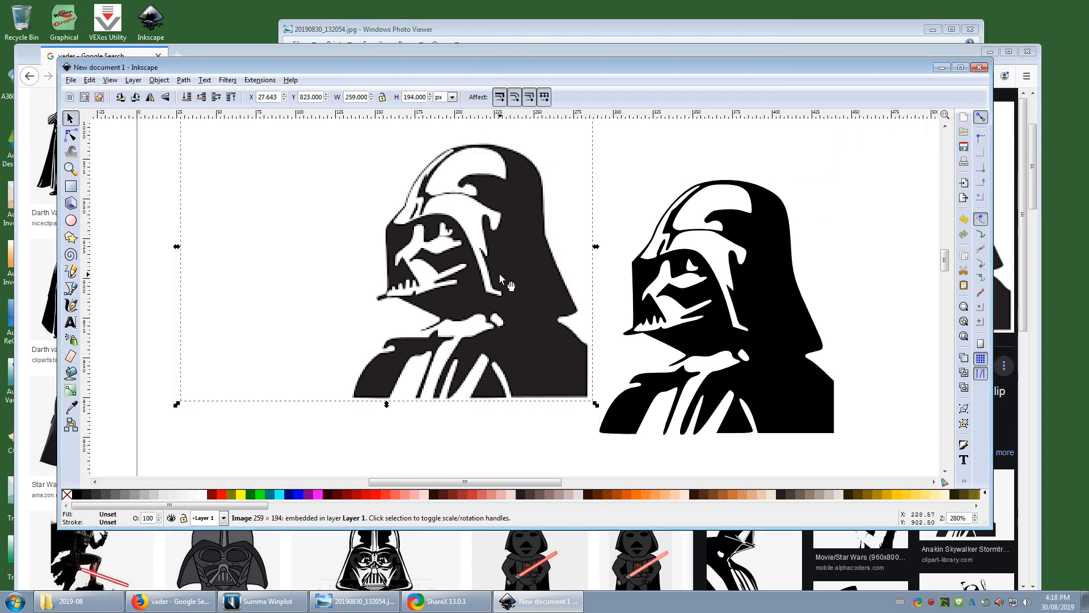
pyautogui.press('Delete')
# Step: Move the remaining traced path into the page's upper-left corner and deselect it
pyautogui.scroll(-3, 464, 288)
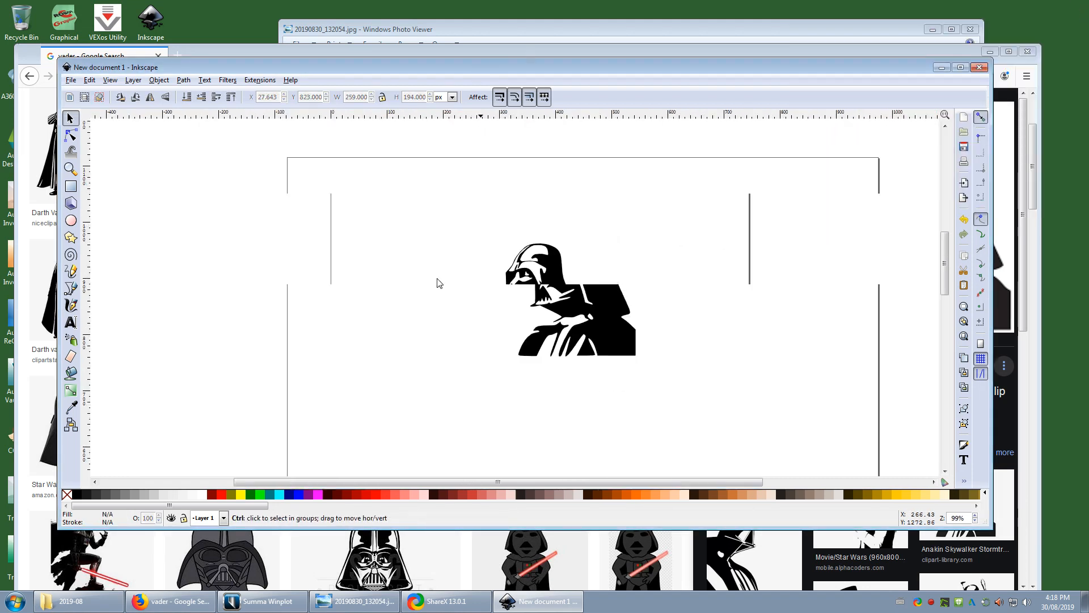
pyautogui.click(539, 283)
pyautogui.moveTo(539, 283); pyautogui.dragTo(399, 241)
pyautogui.scroll(4, 379, 243)
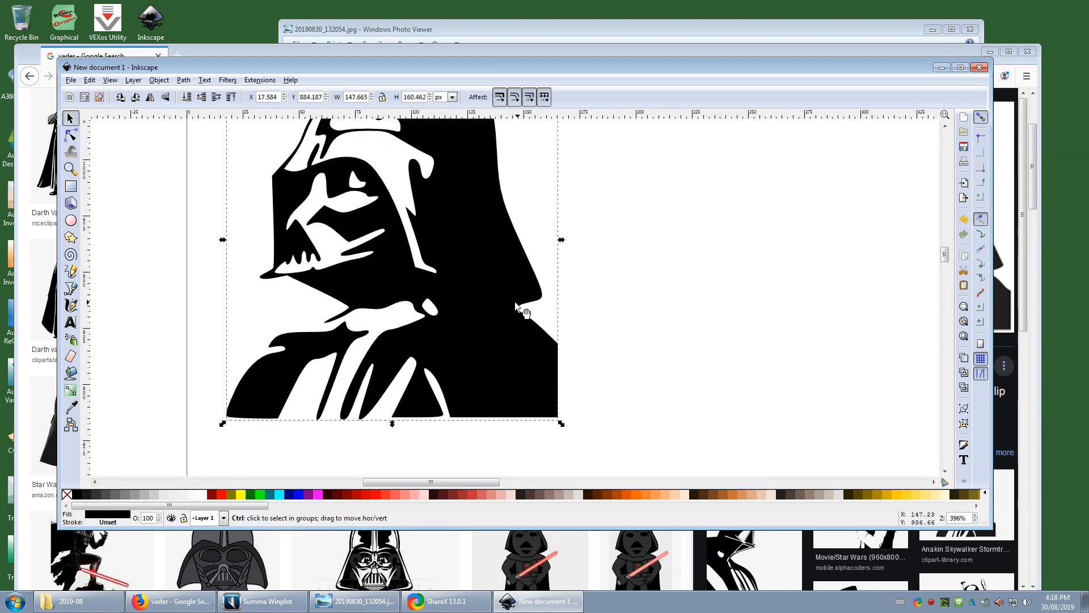
pyautogui.scroll(-1, 521, 306)
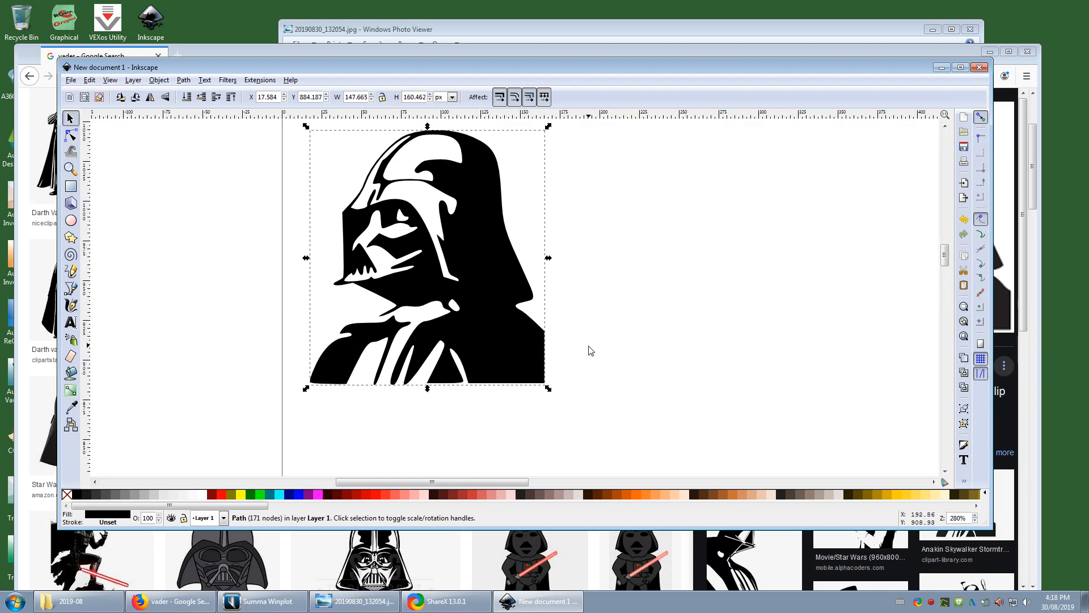
pyautogui.click(590, 349)
# Step: Save the drawing as vader1 in Inkscape SVG format in the VINYL folder
pyautogui.click(71, 80)
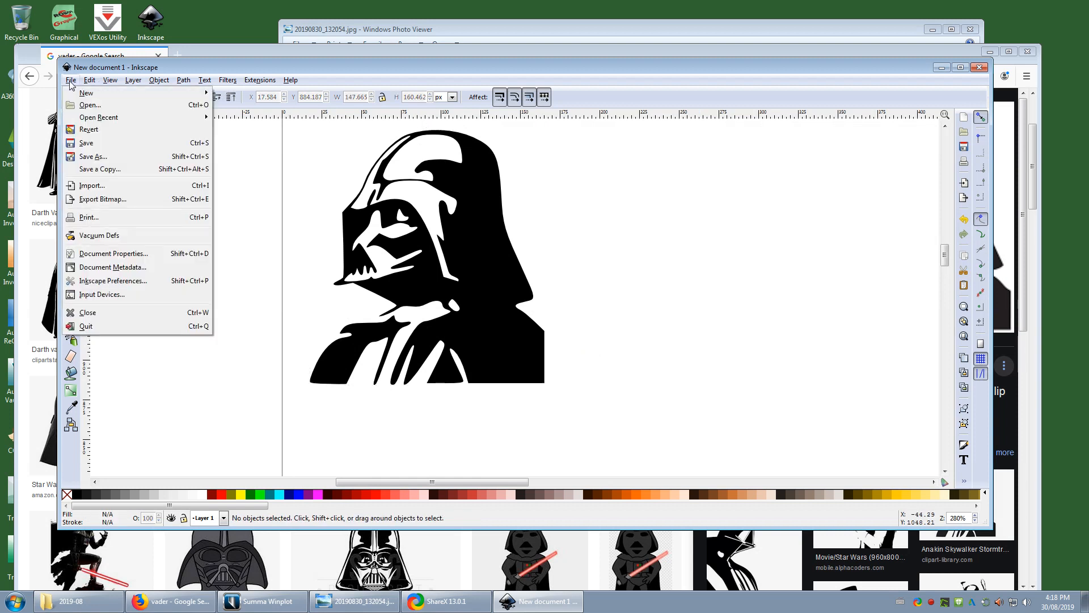
pyautogui.click(94, 158)
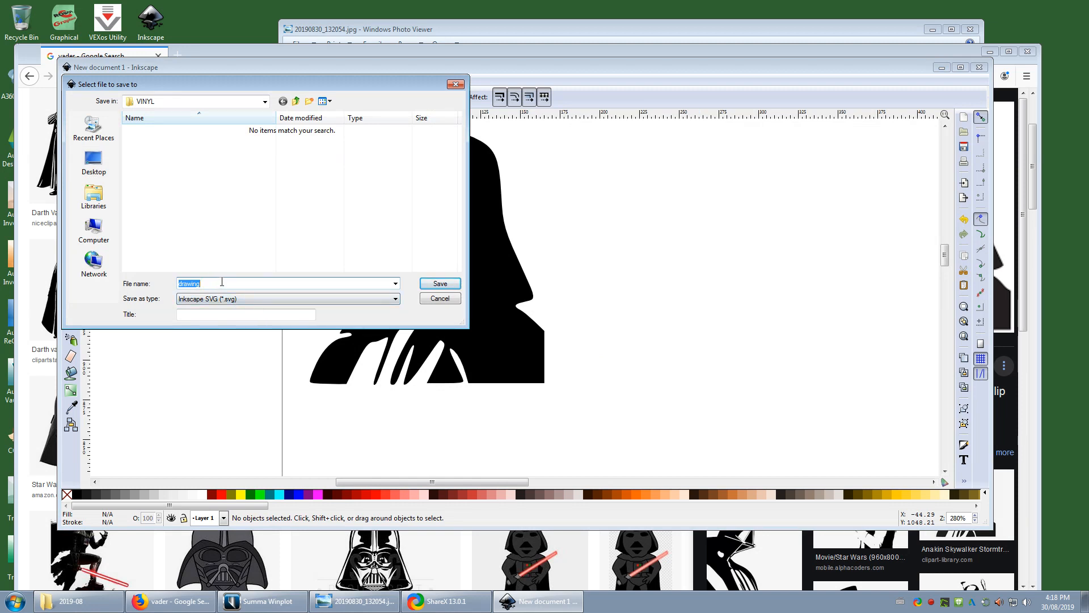
pyautogui.write('vader1')
pyautogui.click(445, 286)
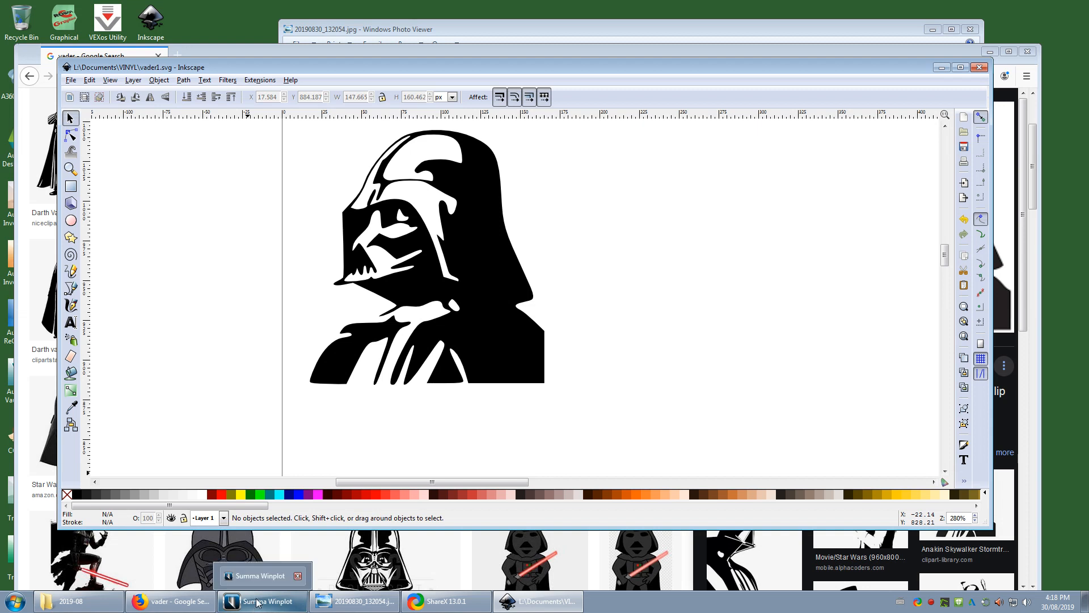
# Step: Save the drawing also as vader1 in Portable Document Format, using PDF 1.5 and the default export options
pyautogui.click(71, 80)
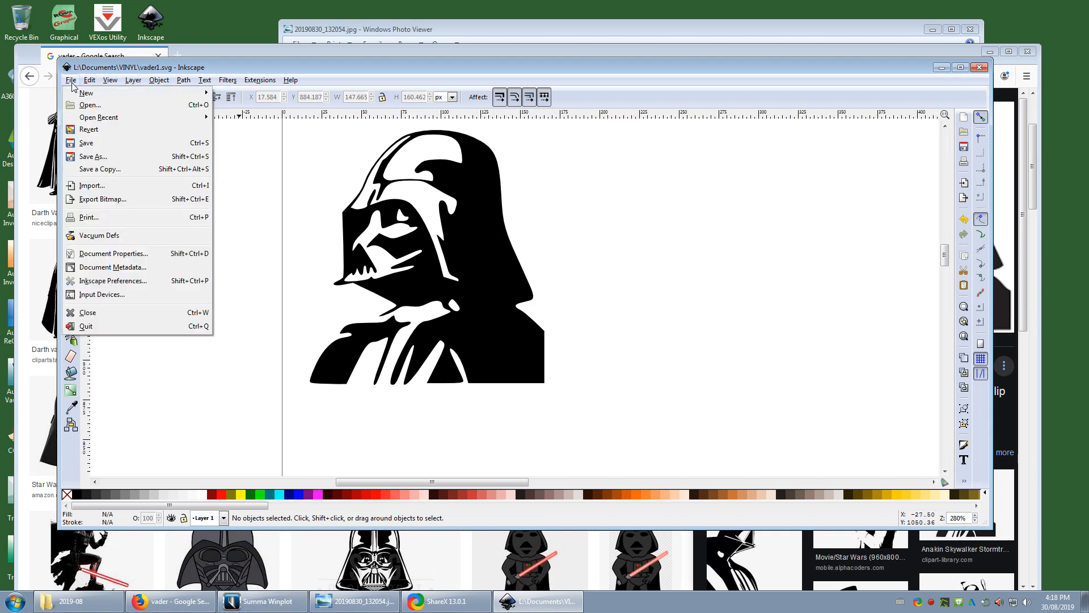
pyautogui.click(91, 161)
pyautogui.click(265, 298)
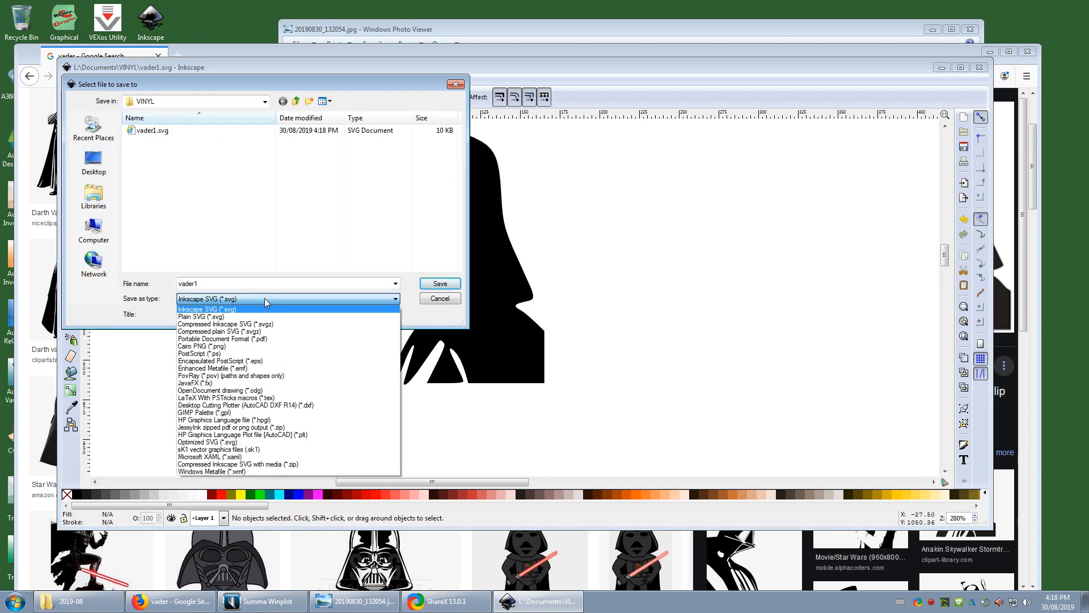
pyautogui.click(257, 338)
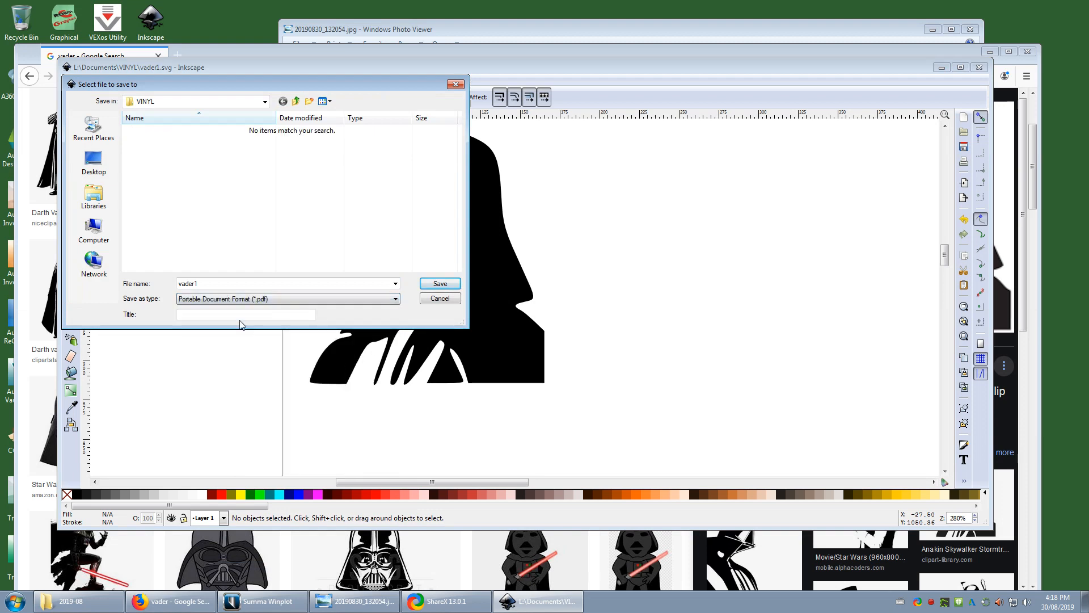
pyautogui.click(441, 283)
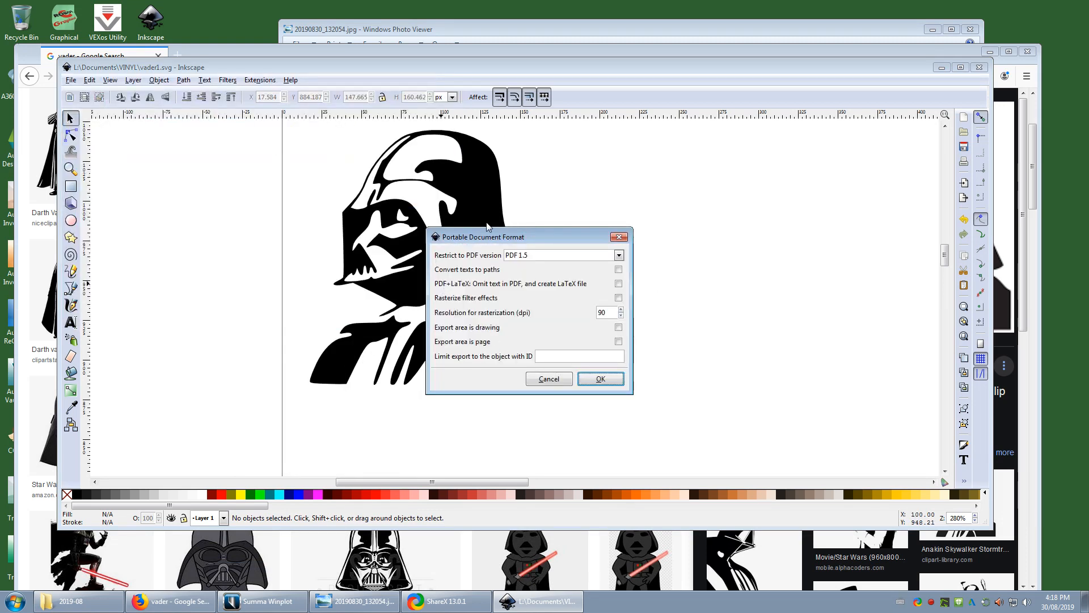
pyautogui.click(601, 379)
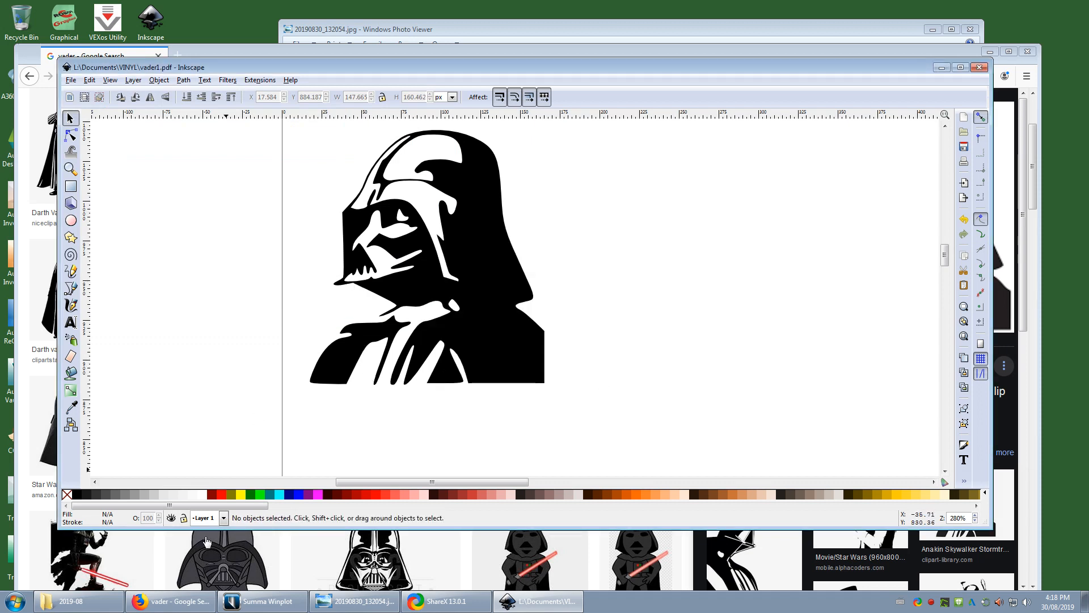
# Step: Switch to Summa Winplot and open vader1.pdf from the VINYL folder
pyautogui.click(264, 602)
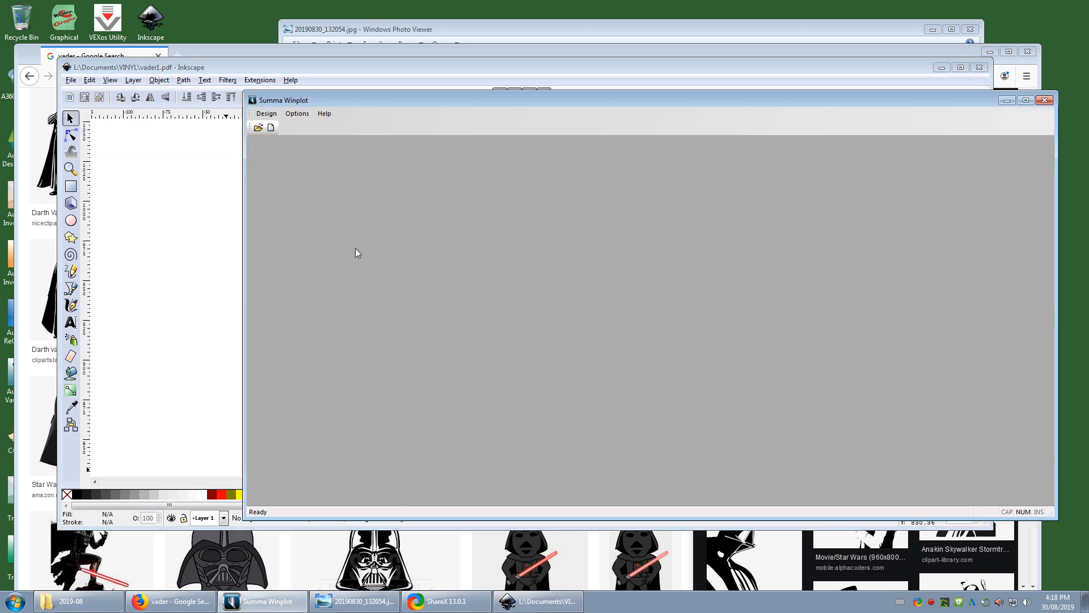
pyautogui.click(258, 128)
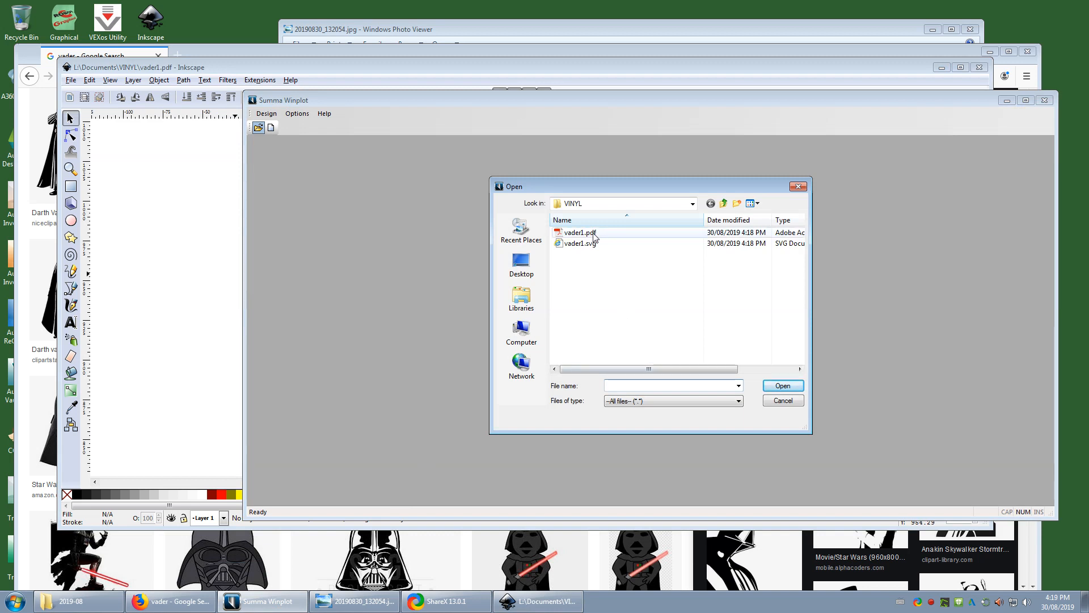
pyautogui.click(595, 236)
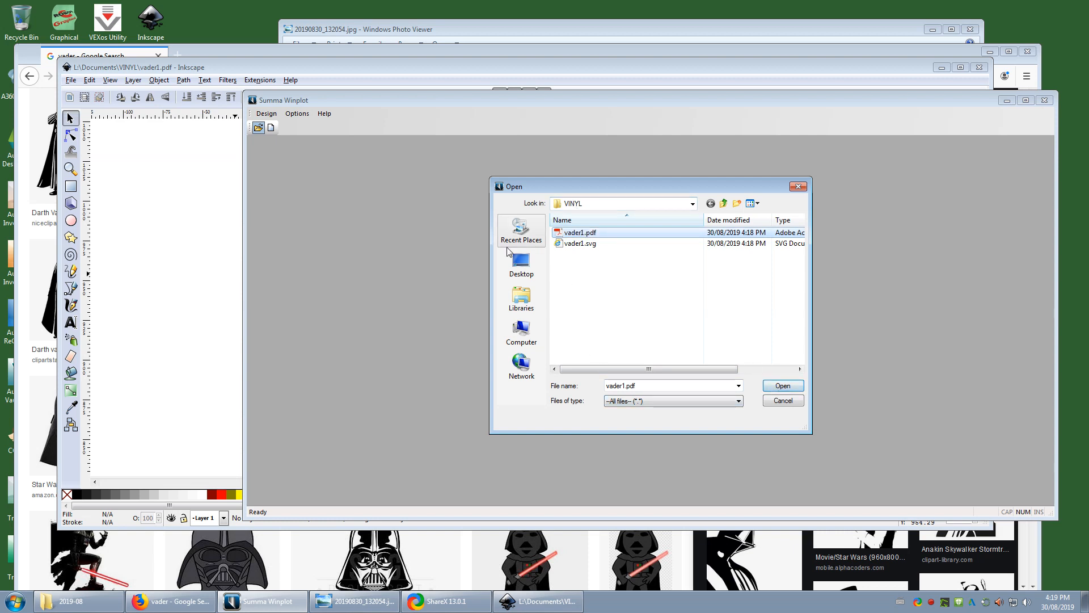
pyautogui.click(782, 387)
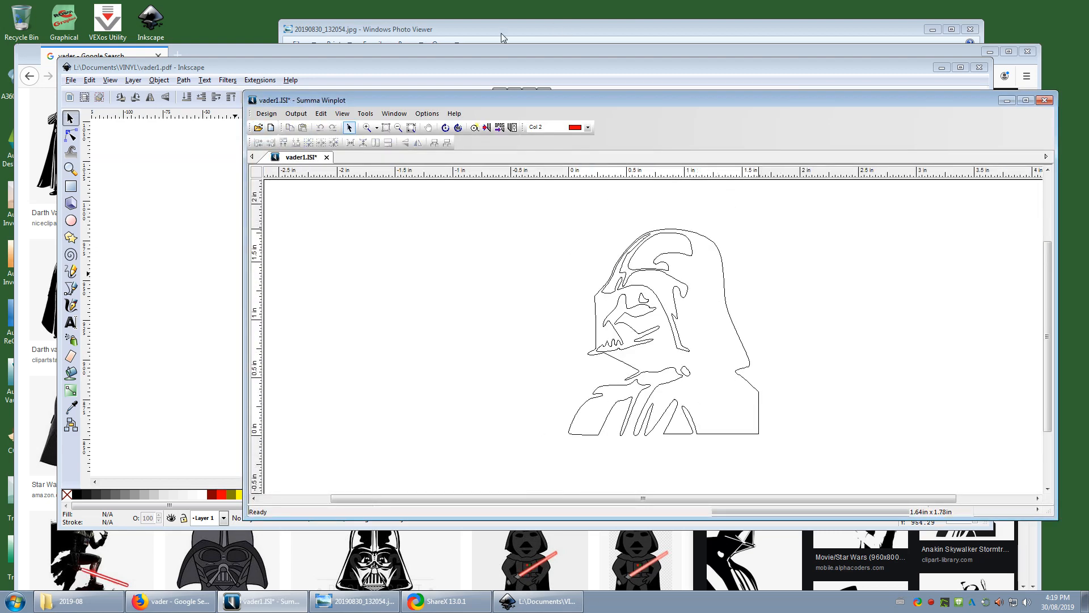
# Step: Compare the imported cut outlines with the filled artwork in Inkscape, and select the whole design in Winplot to check its extent
pyautogui.click(512, 71)
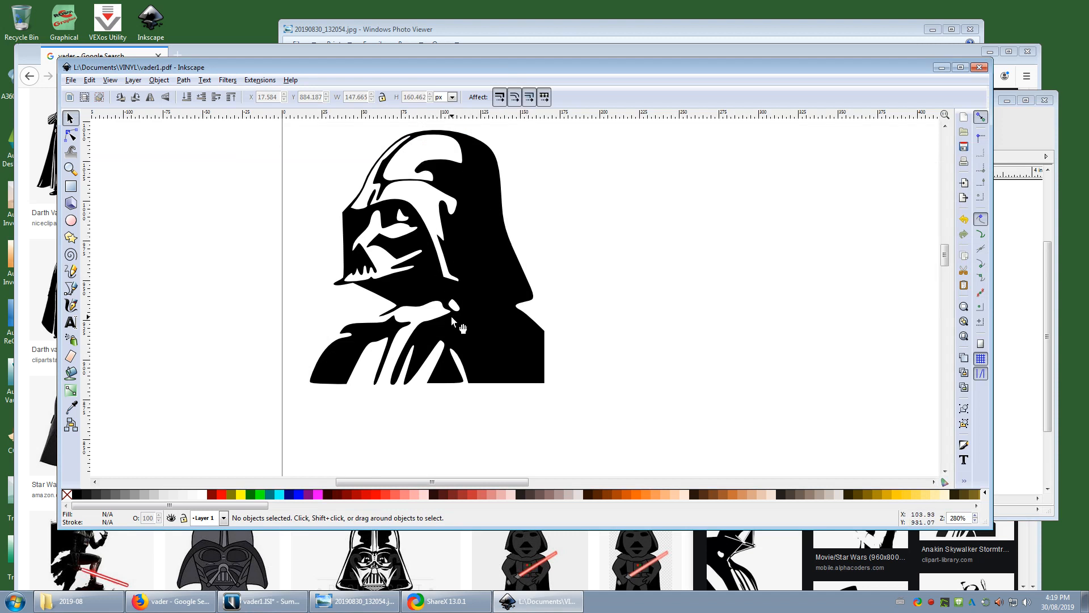
pyautogui.click(1031, 286)
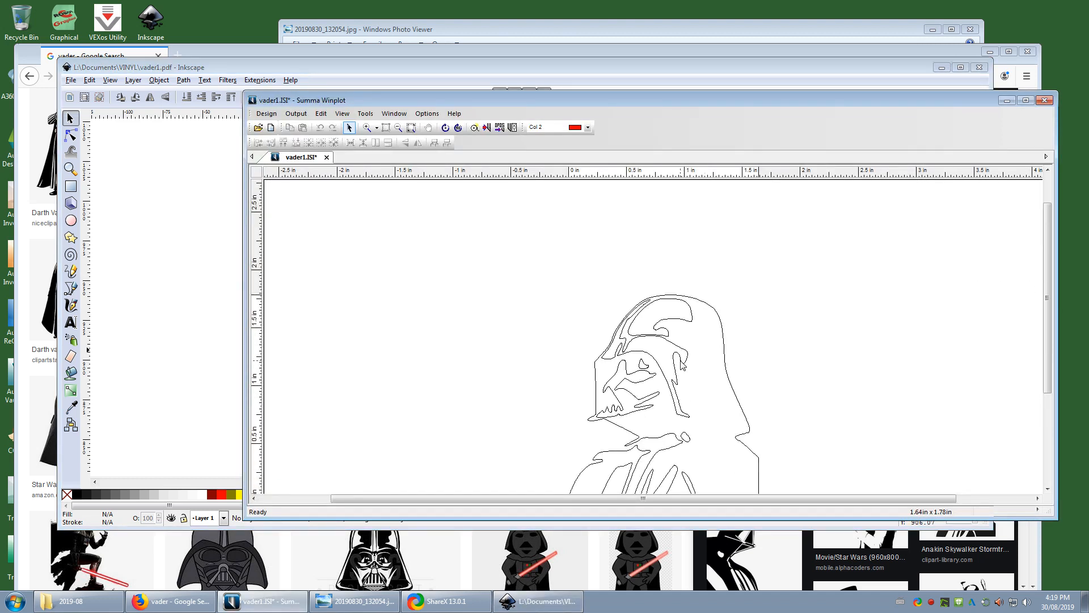
pyautogui.scroll(-1, 682, 365)
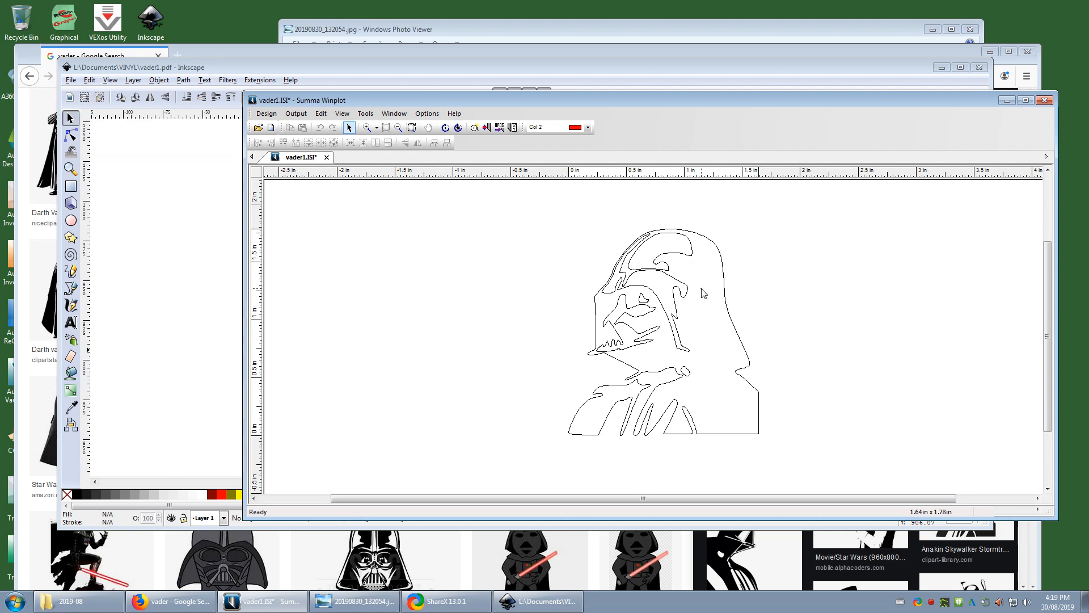
pyautogui.moveTo(499, 190); pyautogui.dragTo(857, 491)
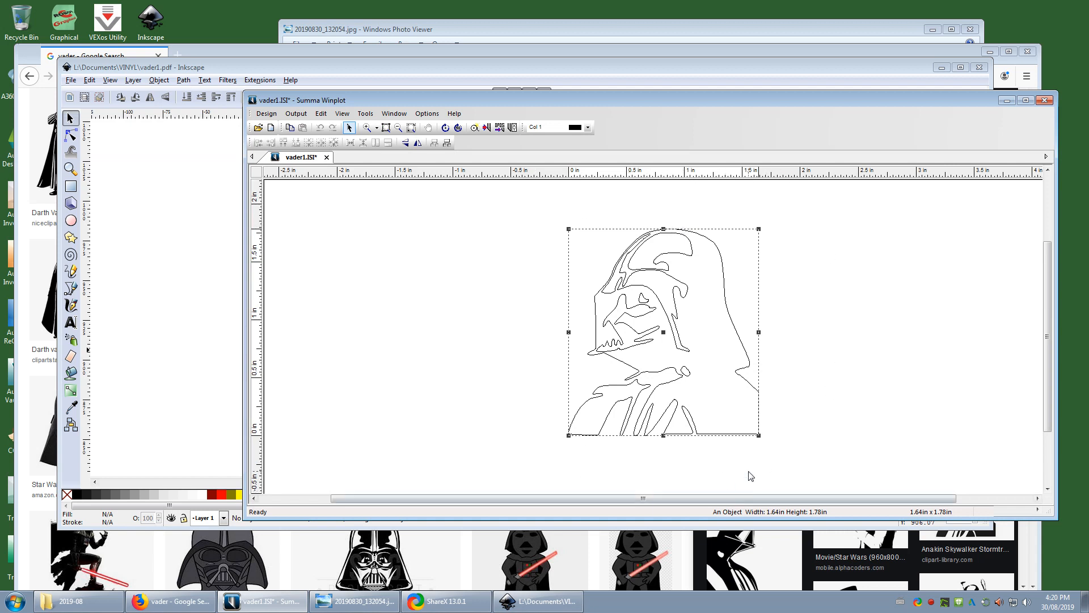
pyautogui.click(779, 437)
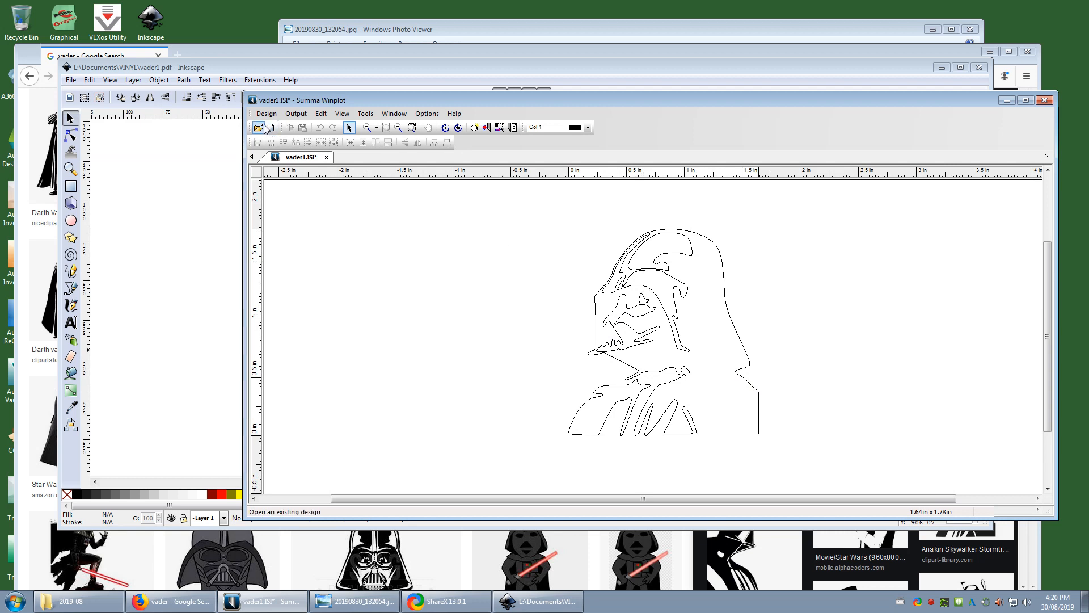
# Step: Open the output commands for the Darth Vader design
pyautogui.click(296, 113)
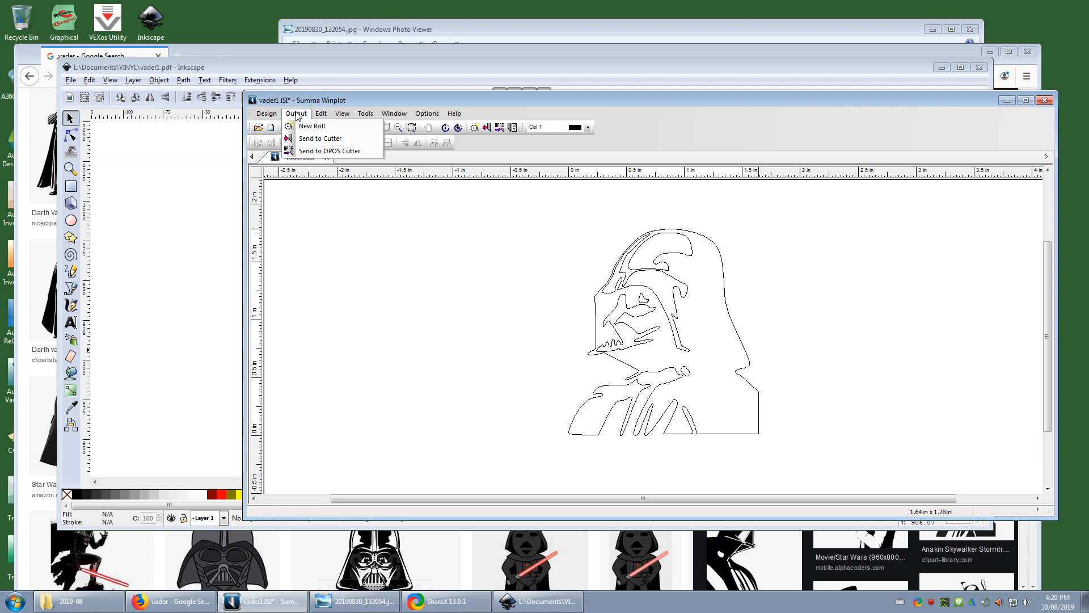